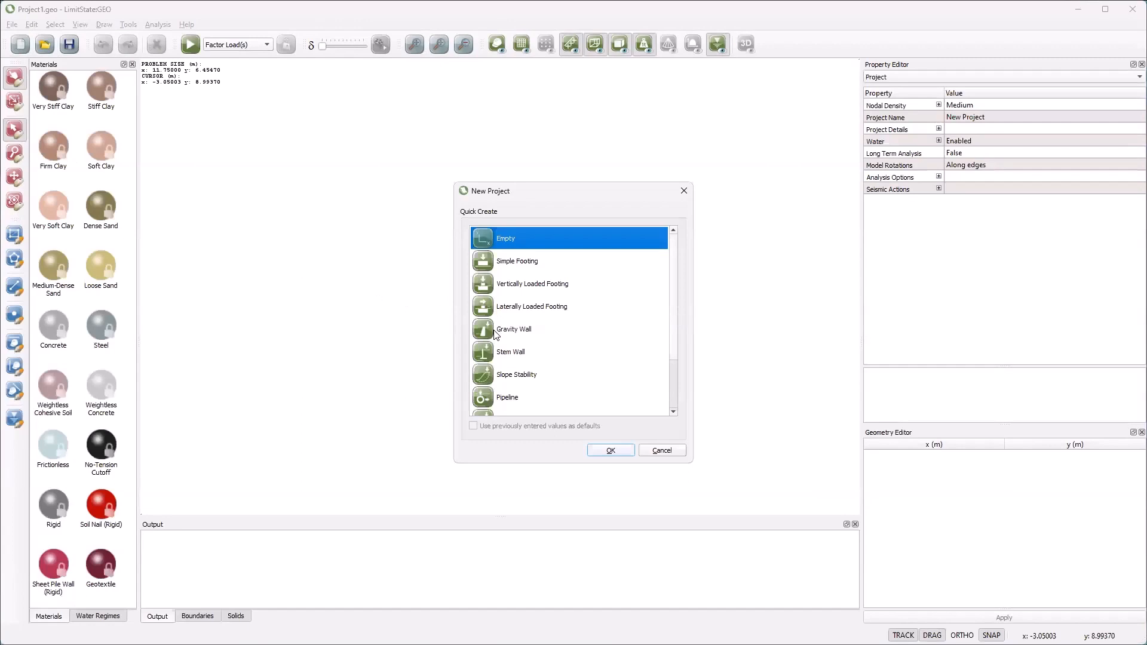
Create a new project from the Gravity Wall template, keeping the default project, geometry, material and load settings.
left_click(496, 334)
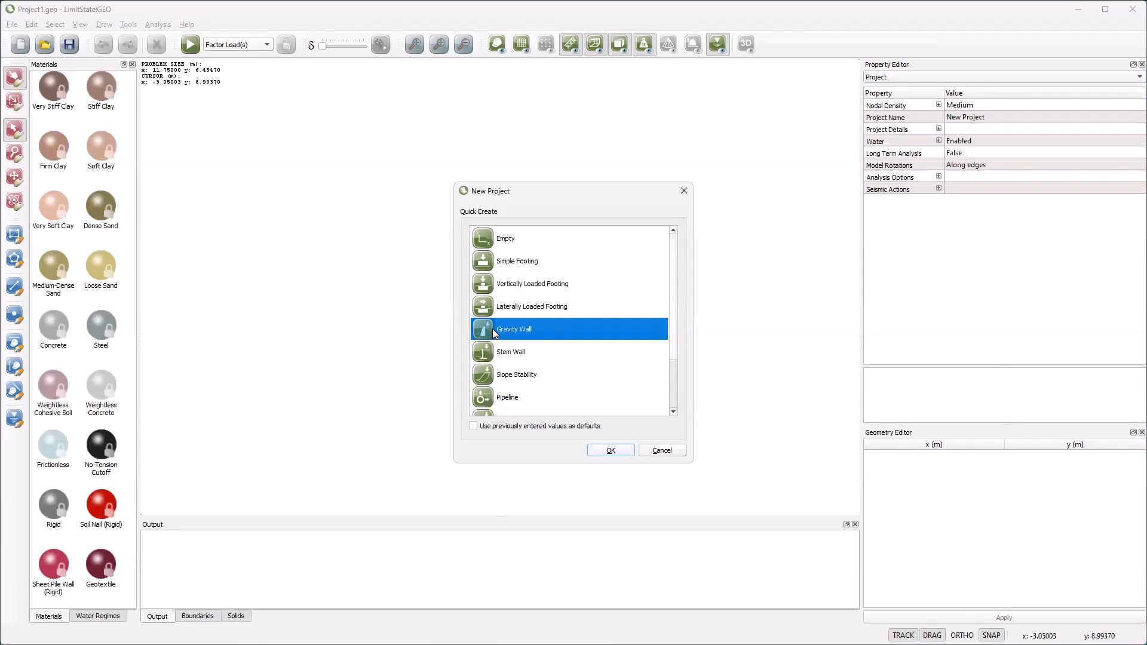
left_click(608, 452)
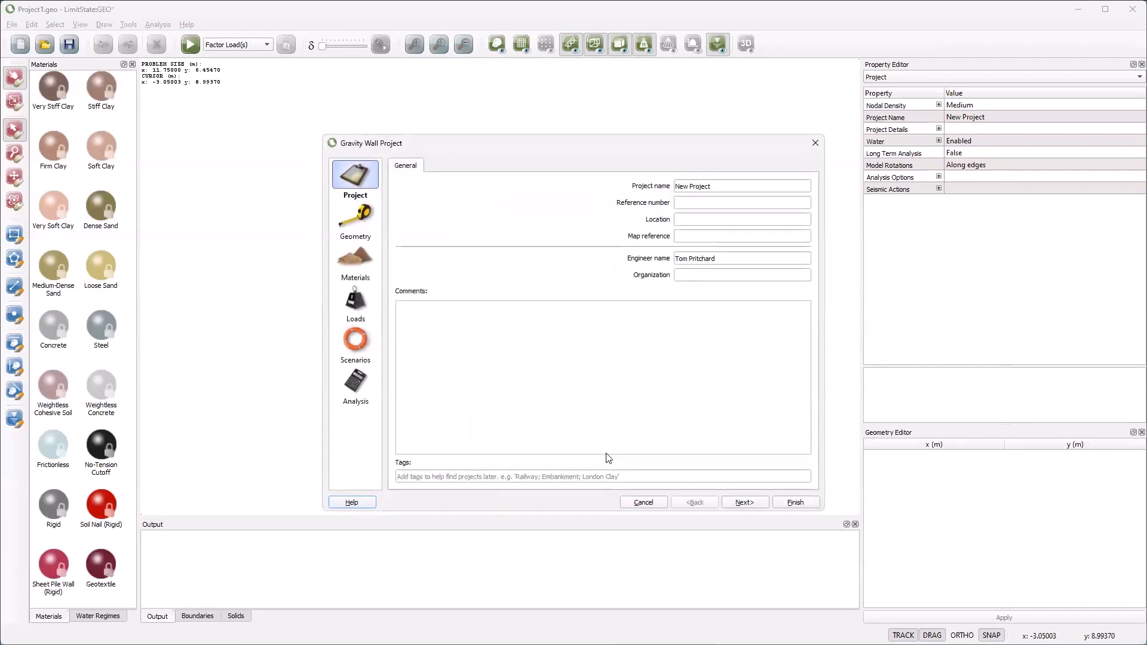
left_click(790, 505)
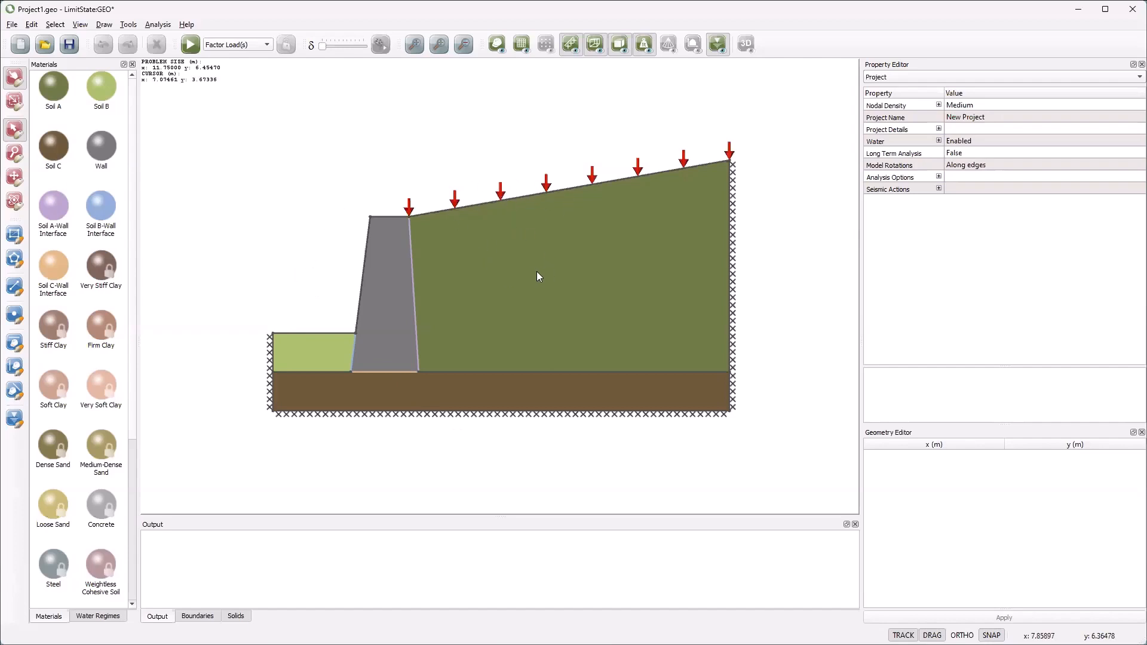
Run the model diagnostics and inspect which boundary load has adequacy applied, highlighting boundary B6 in the model.
left_click(157, 26)
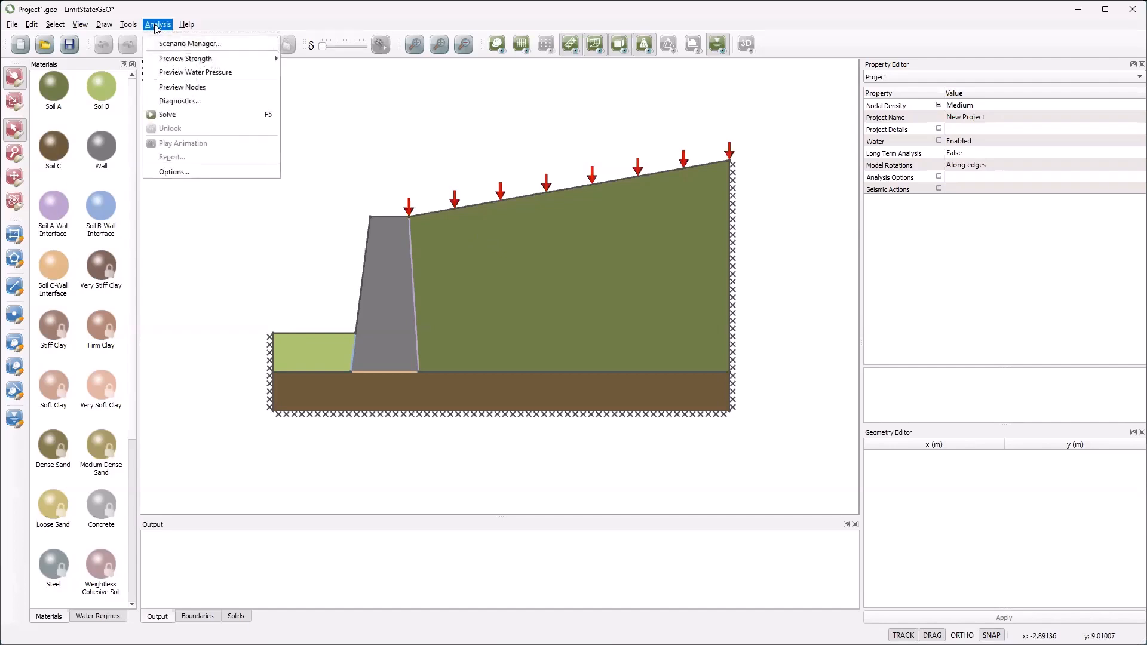
left_click(177, 106)
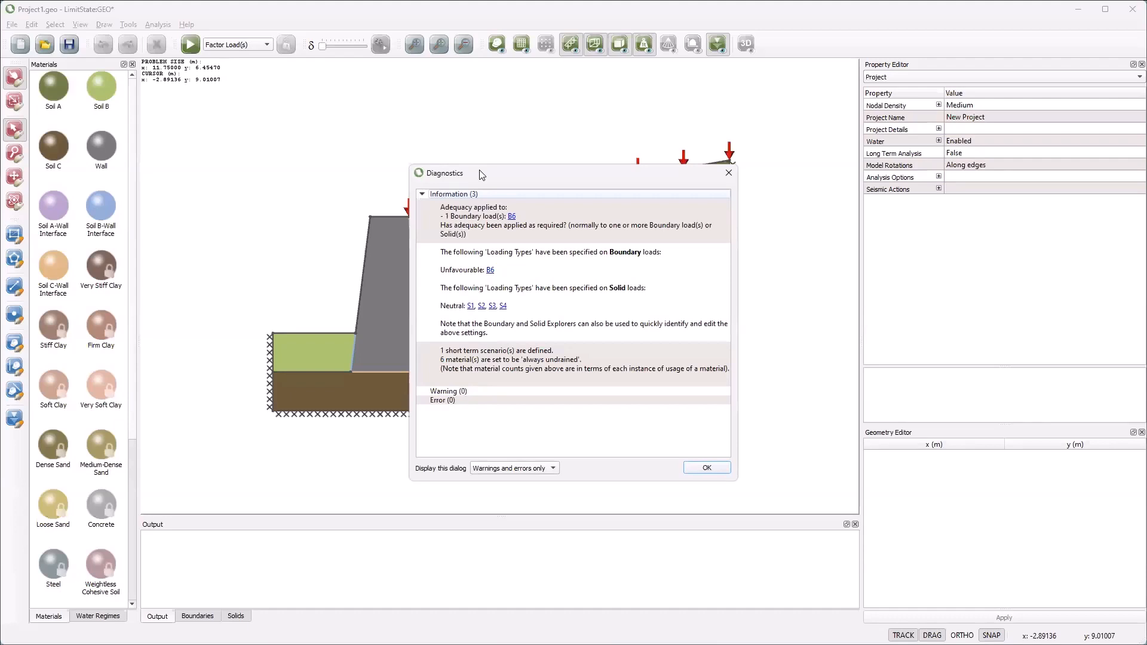
left_click_drag(481, 174, 350, 292)
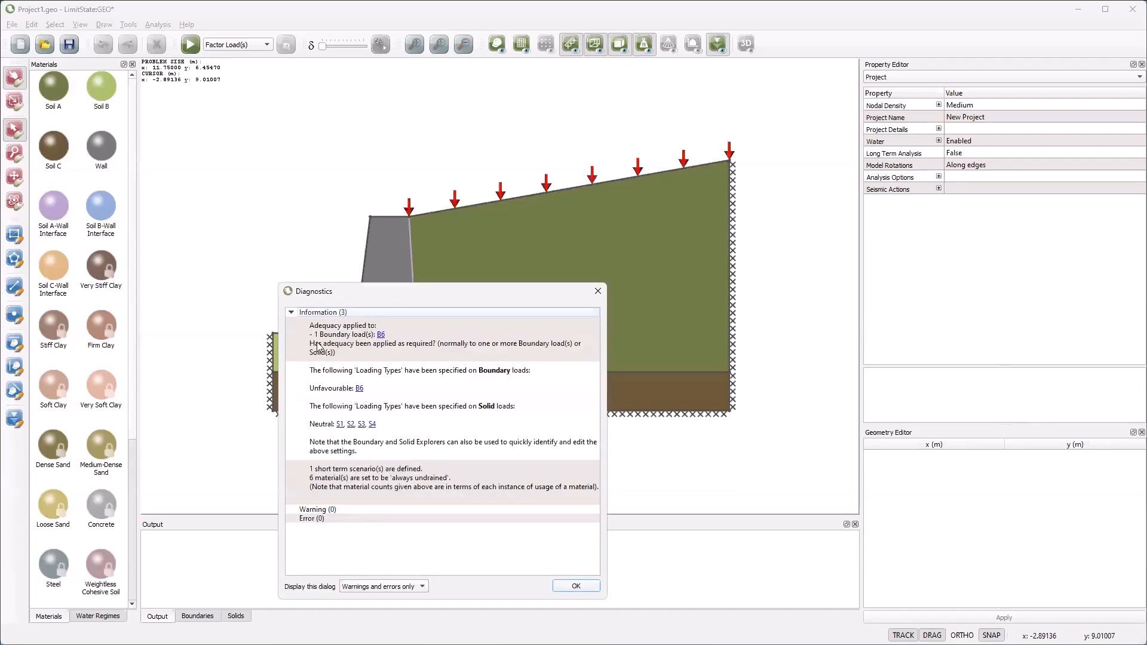
left_click(378, 335)
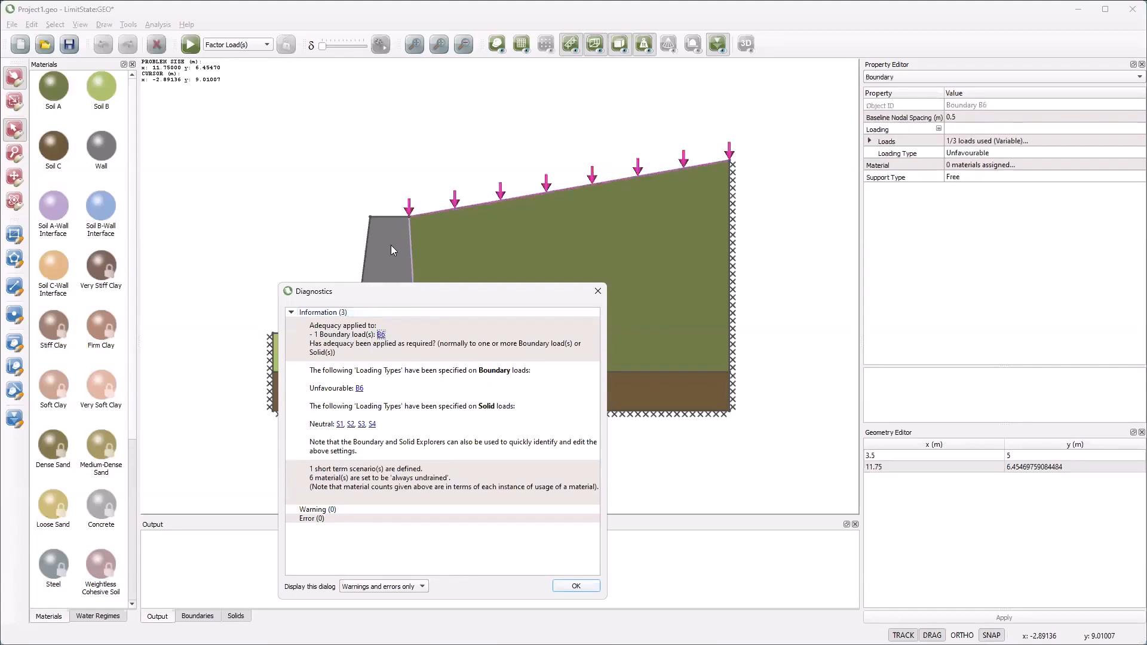
left_click(596, 292)
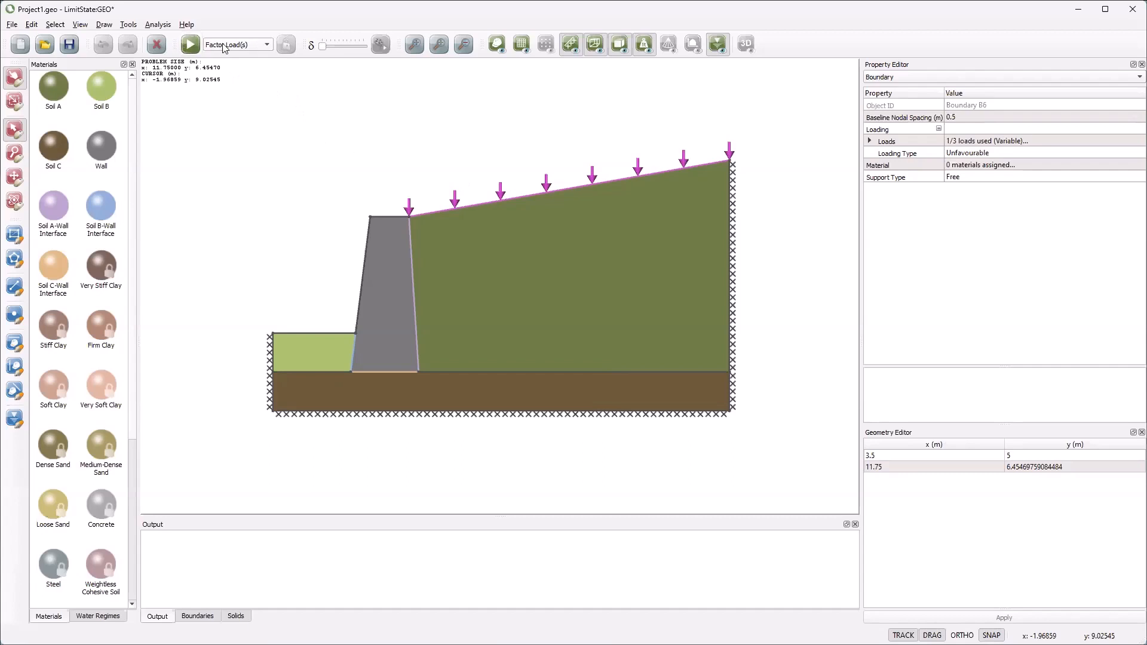
Solve the gravity wall with Factor Load(s) under the full-length surface load, and unlock the project for editing.
left_click(190, 44)
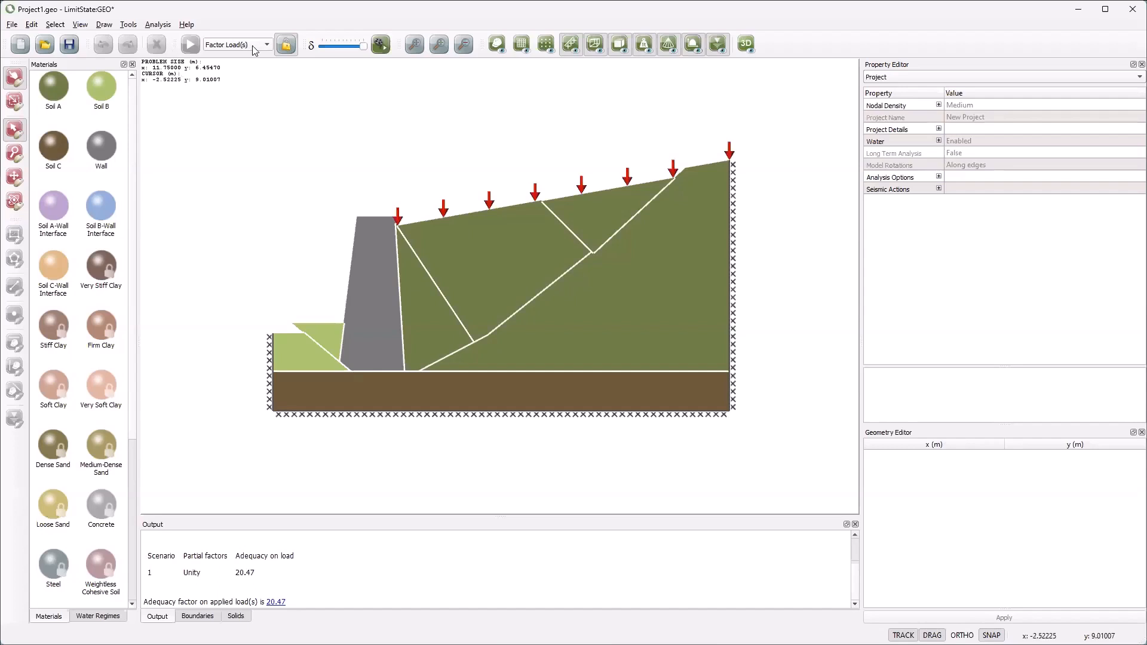
left_click(279, 48)
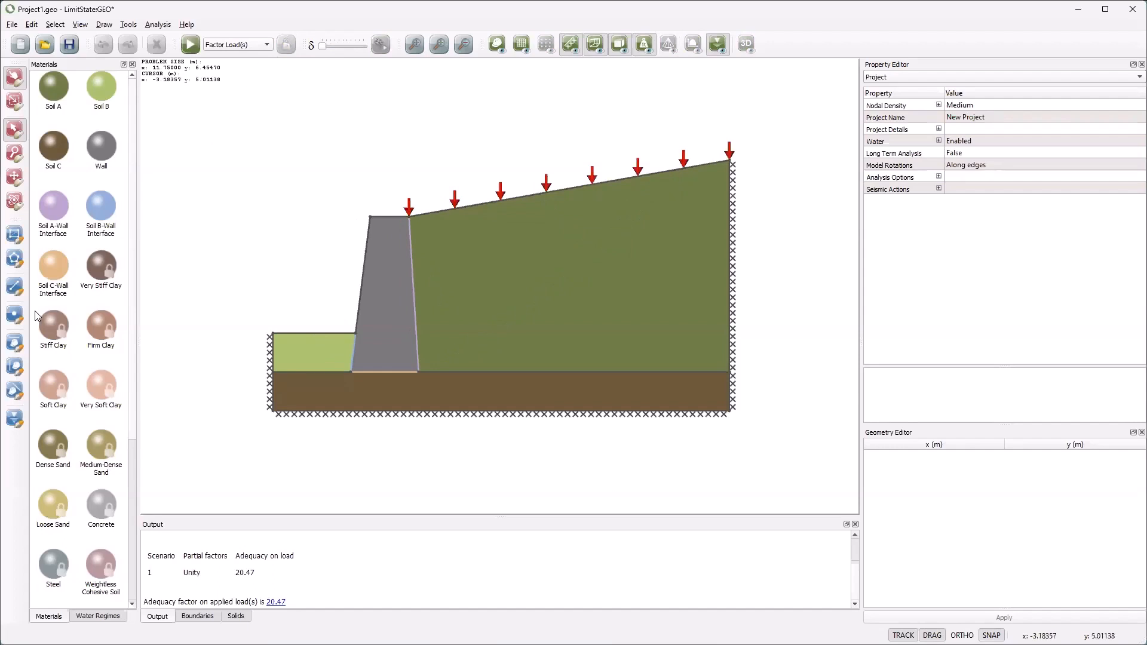
Split the sloping backfill surface into three boundaries by adding vertices at about x = 6.57 m and x = 8.94 m.
left_click(12, 317)
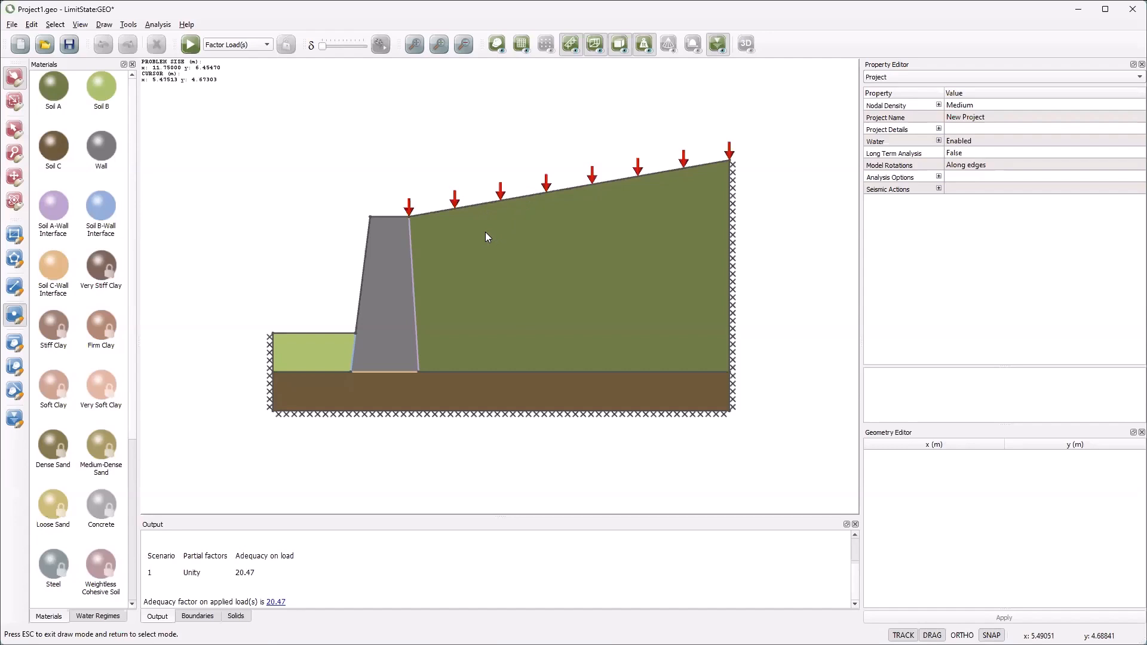
left_click(6, 317)
left_click(529, 200)
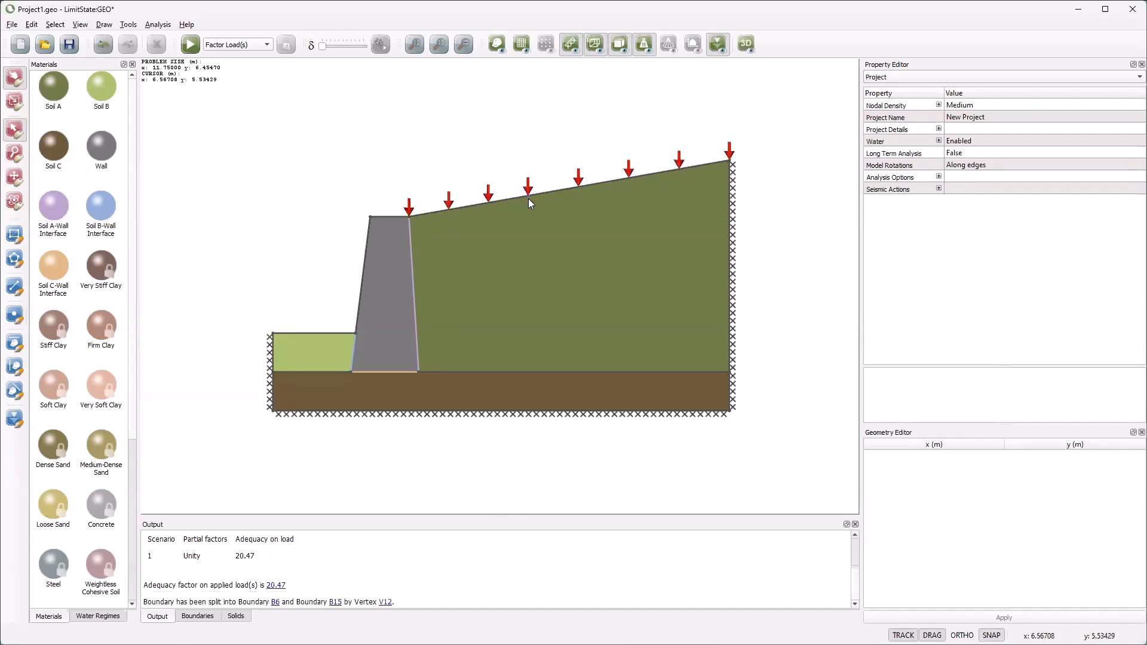
left_click(14, 315)
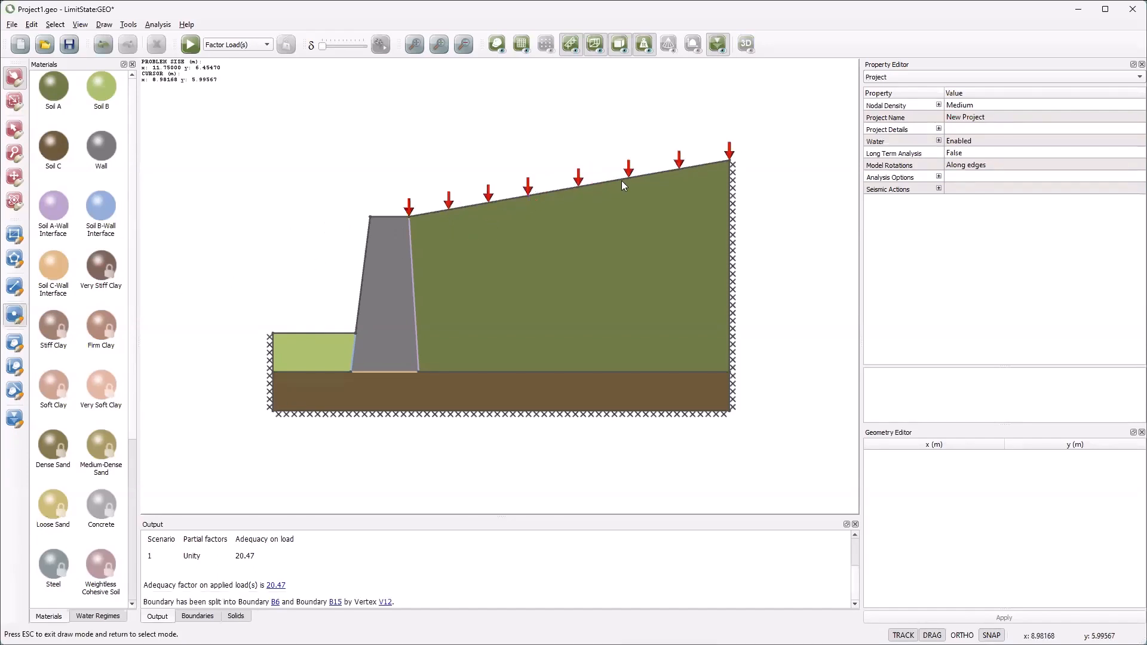
left_click(621, 182)
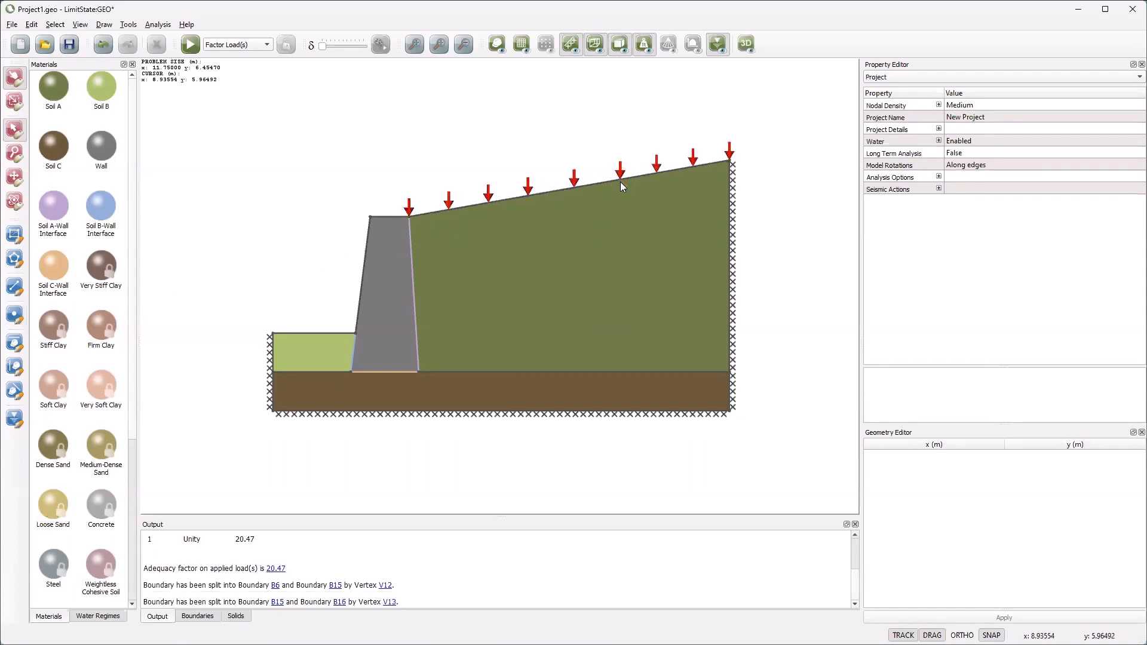
Set the variable shear and normal loads to 0 on the upper surface boundary farthest from the wall.
left_click(658, 169)
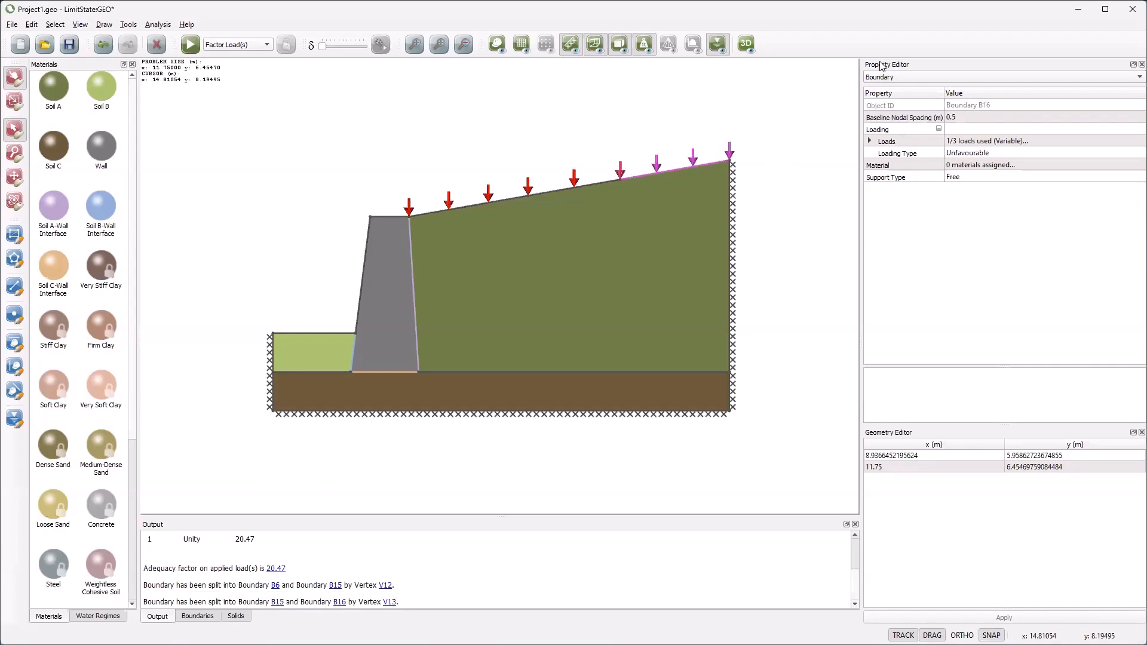
left_click(869, 141)
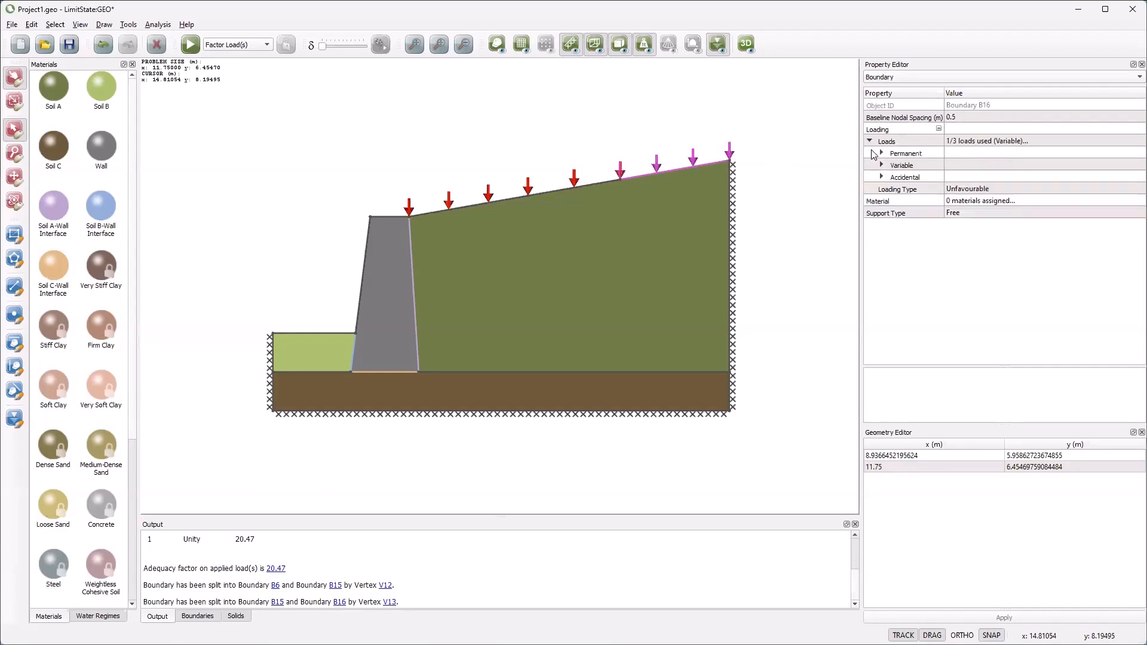
left_click(882, 165)
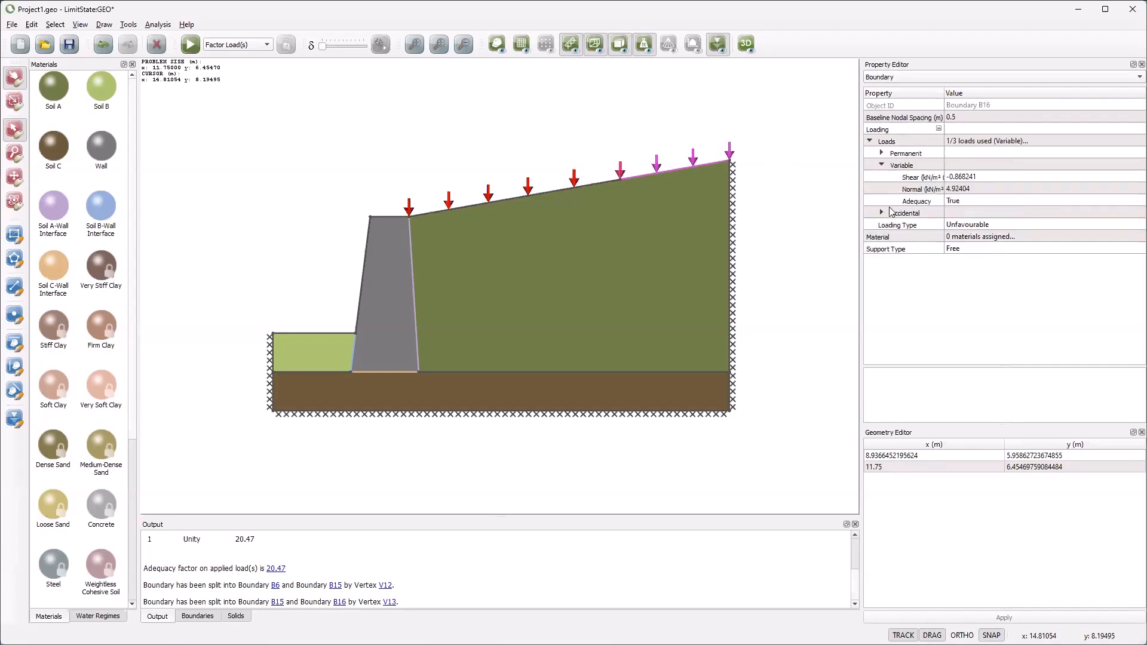
left_click(959, 176)
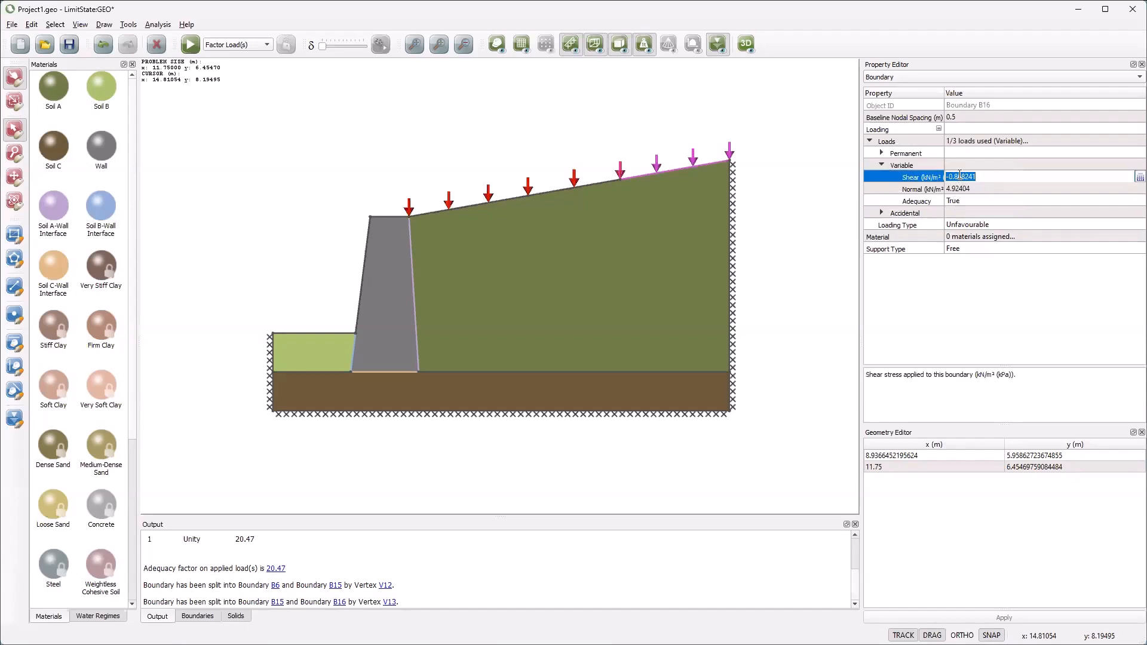
type("0")
left_click(955, 189)
type("0")
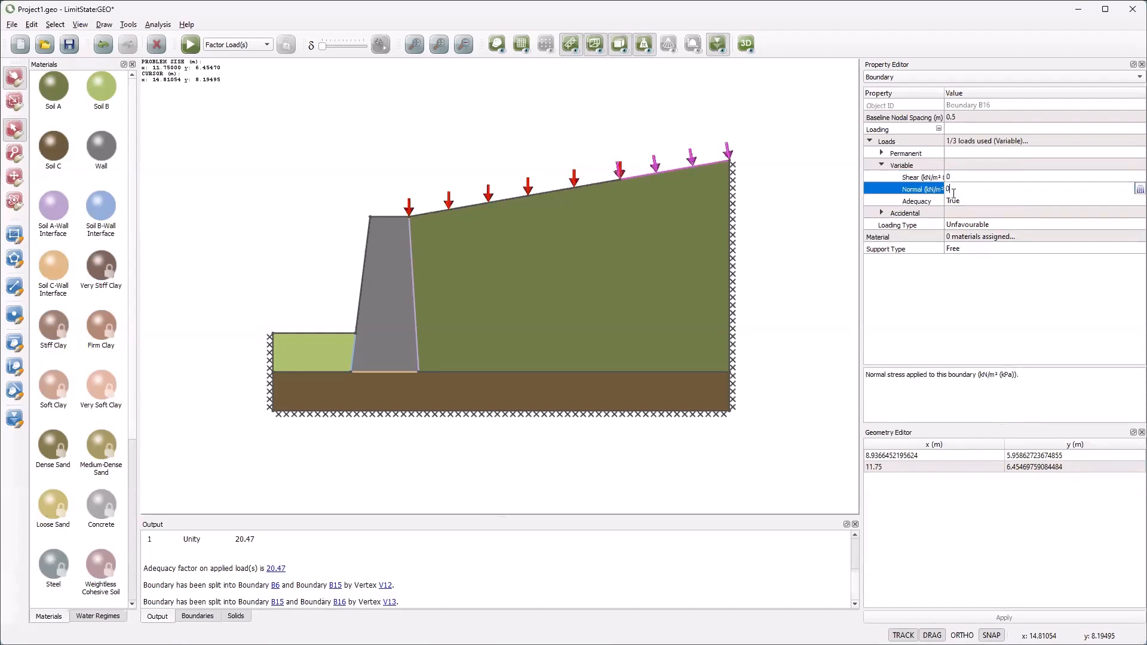
left_click(950, 203)
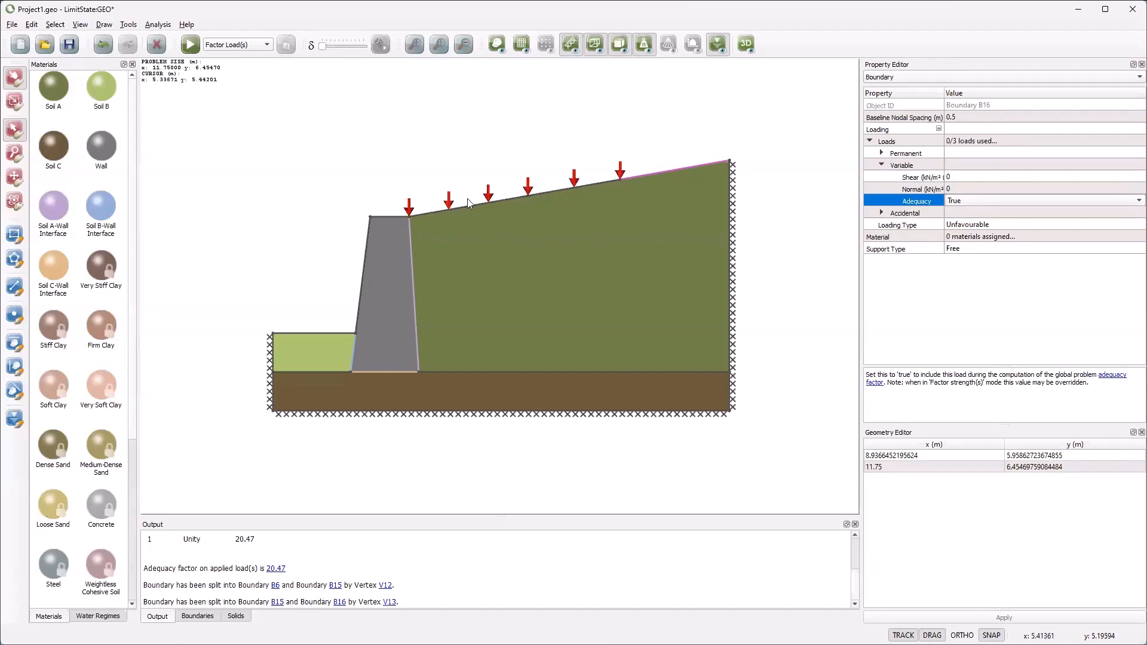
Set the variable shear and normal loads to 0 on the sloping surface boundary next to the wall.
left_click(449, 204)
left_click(881, 165)
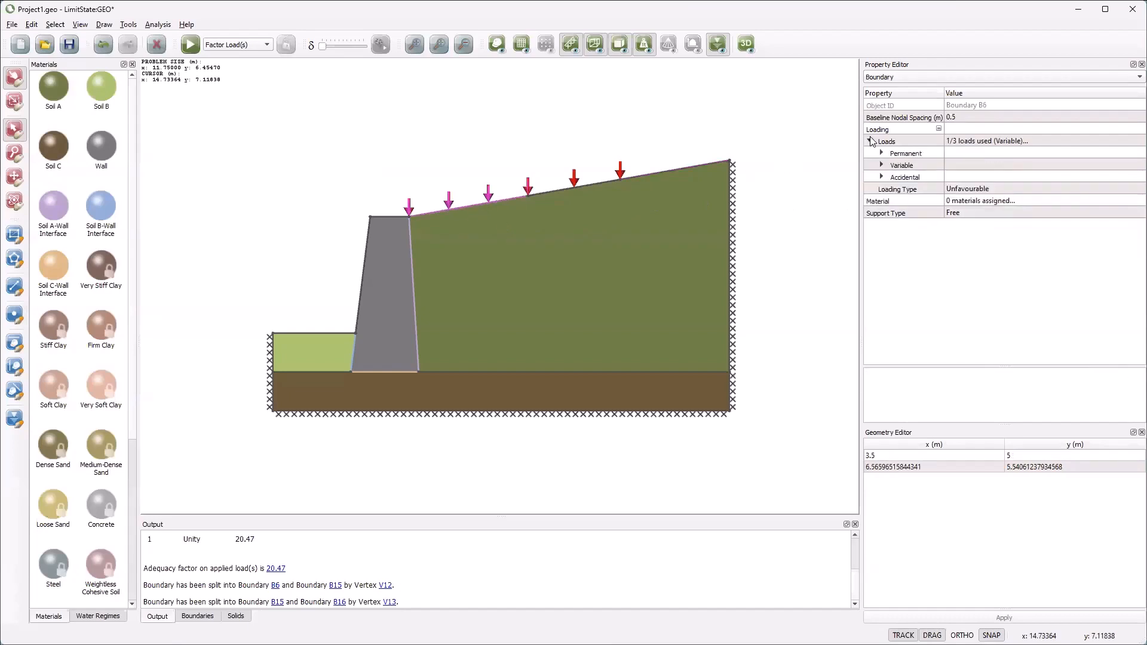
left_click(881, 165)
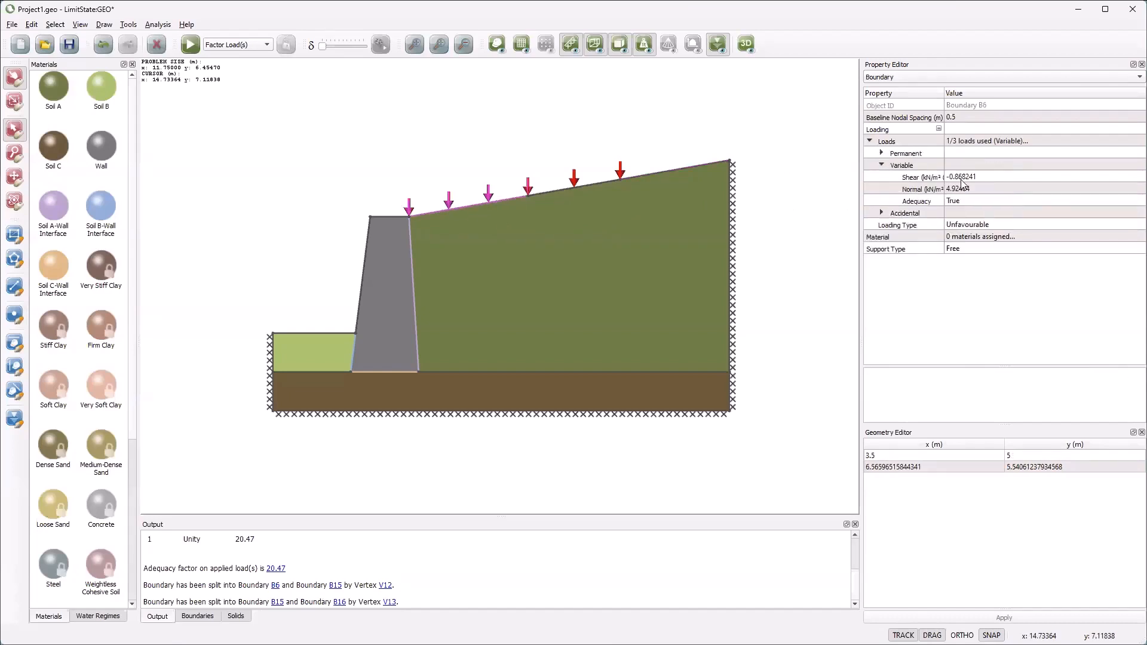
left_click(962, 177)
type("0")
left_click(962, 190)
type("0")
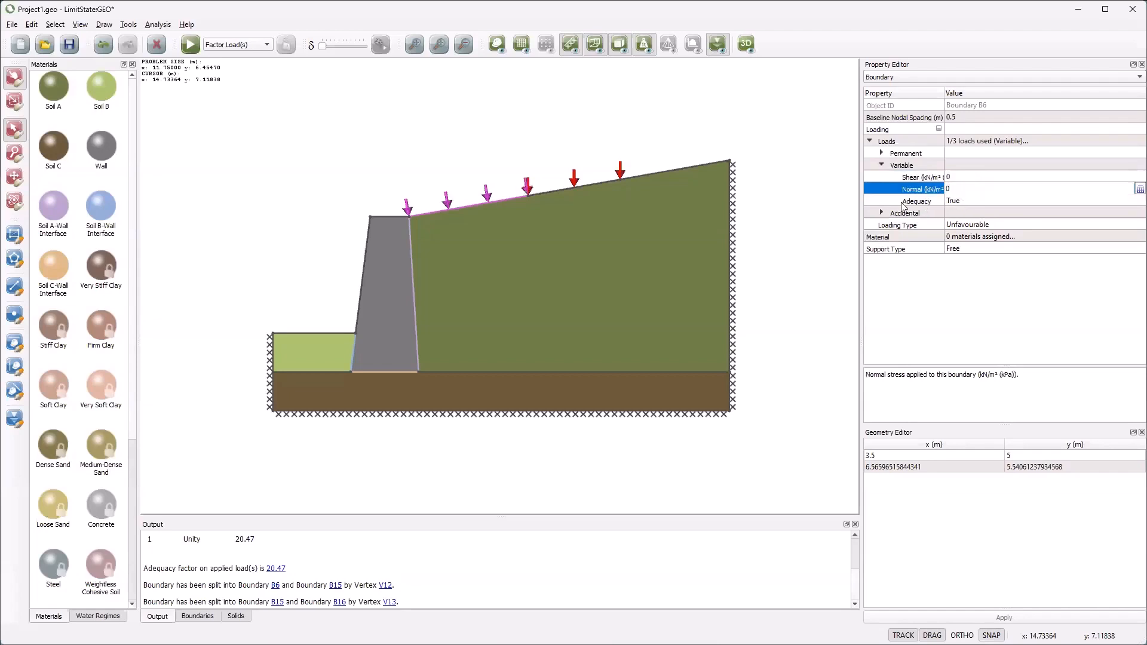
left_click(803, 200)
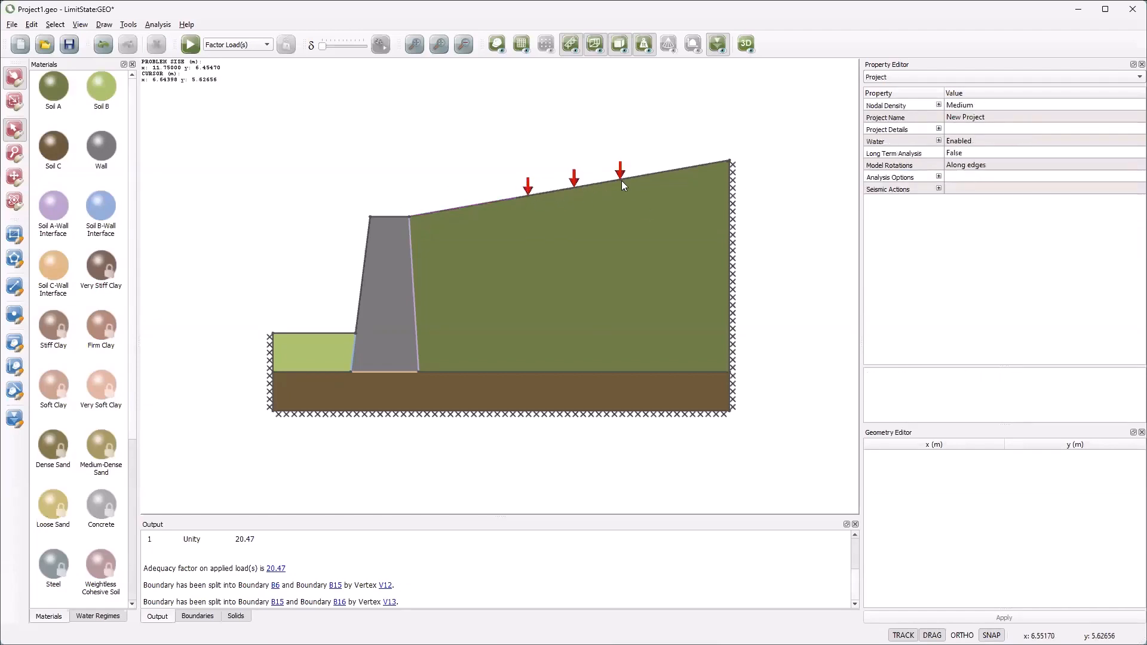
Solve the model with only the middle surface segment loaded, and unlock the project again.
left_click(185, 45)
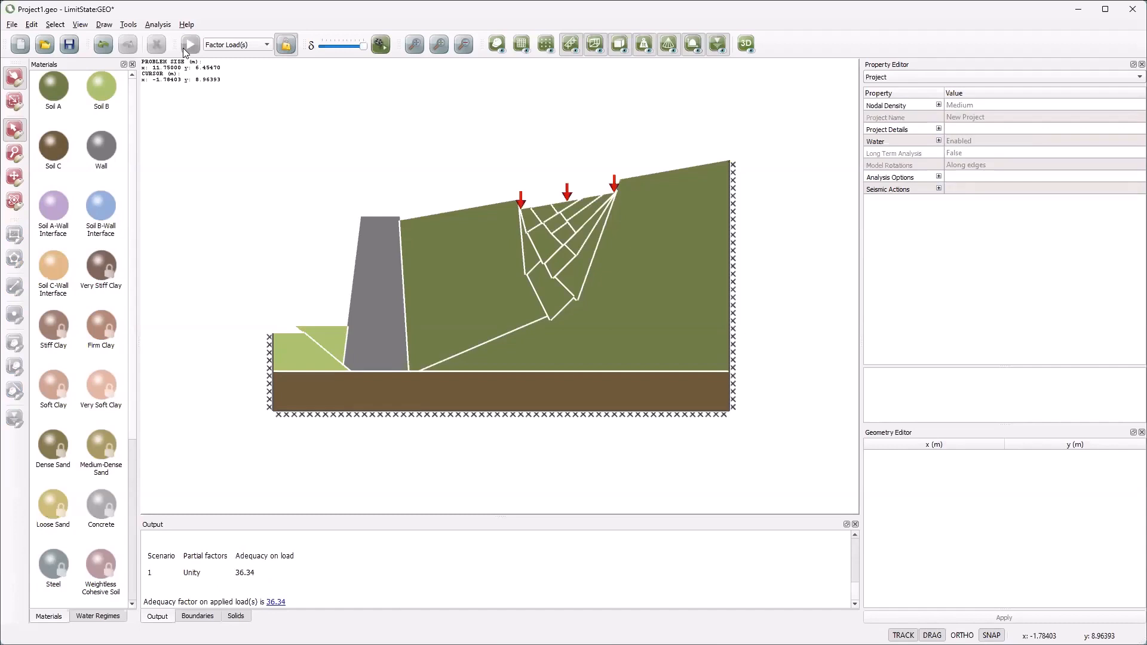
left_click(286, 46)
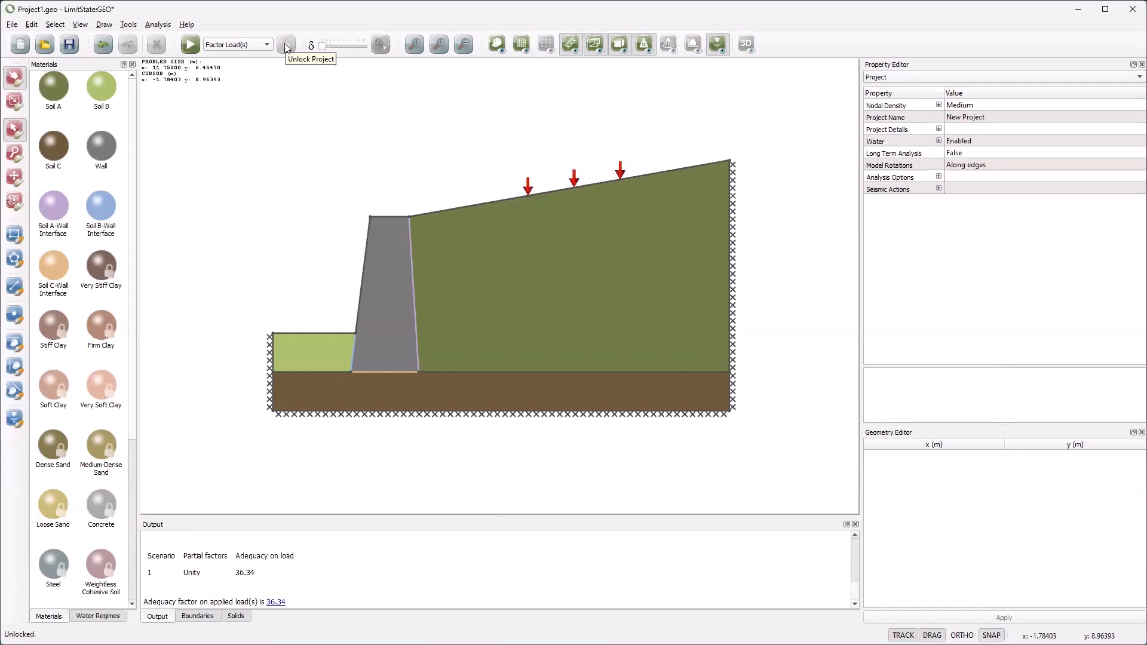
Set the self-weight adequacy of the Soil A backfill solid behind the wall to True.
left_click(484, 263)
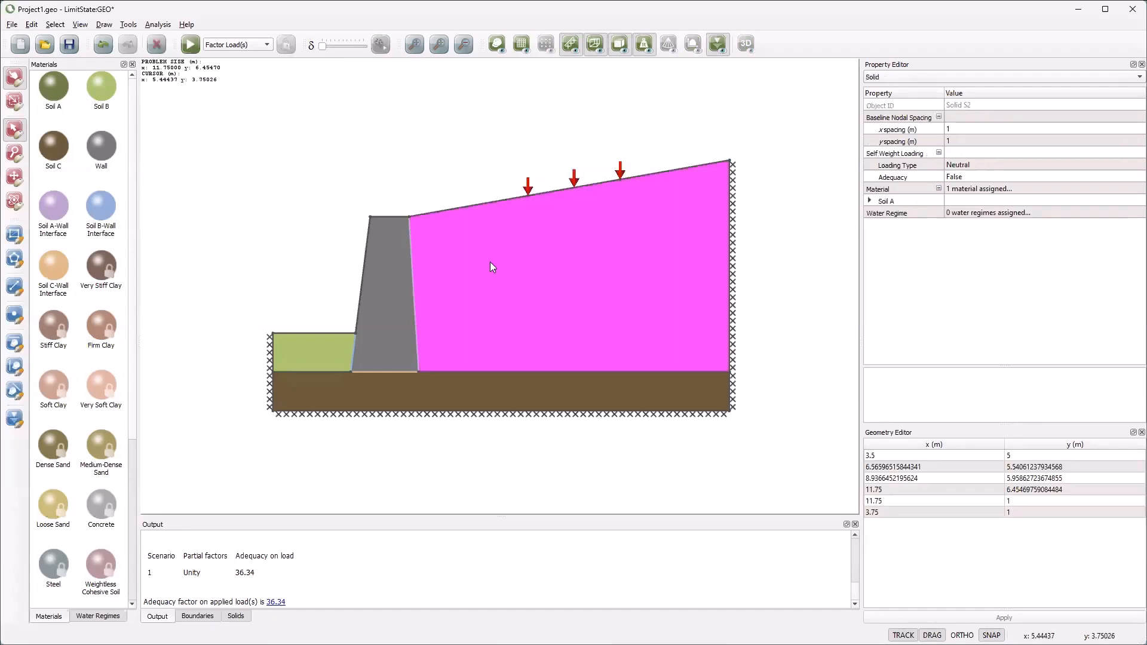
left_click(954, 178)
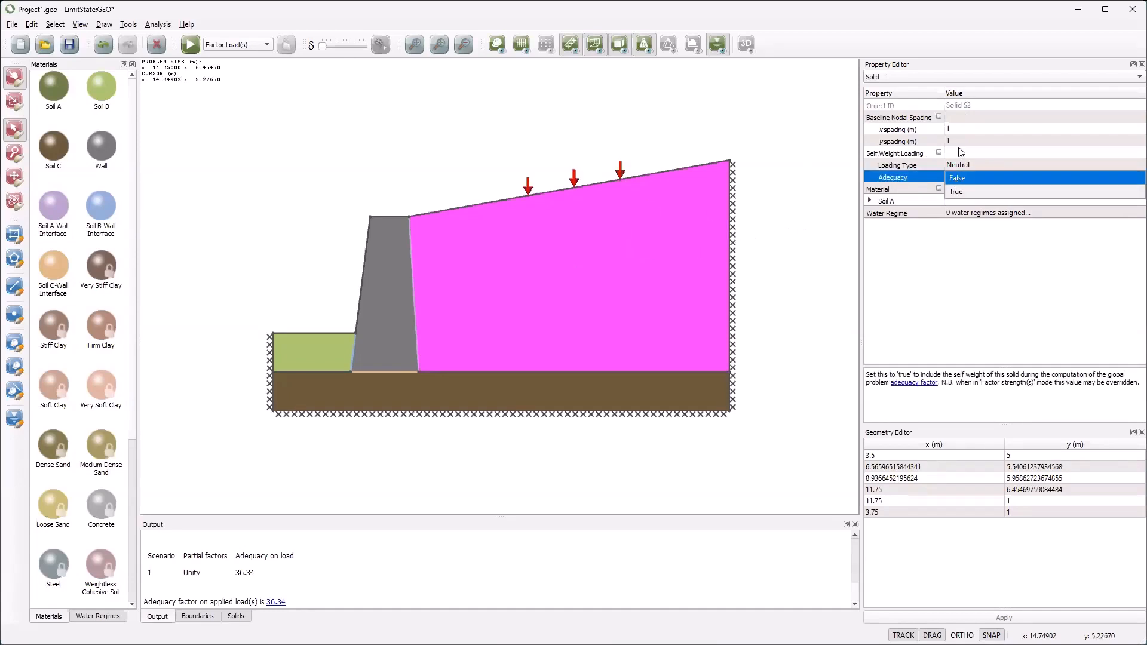
left_click(954, 192)
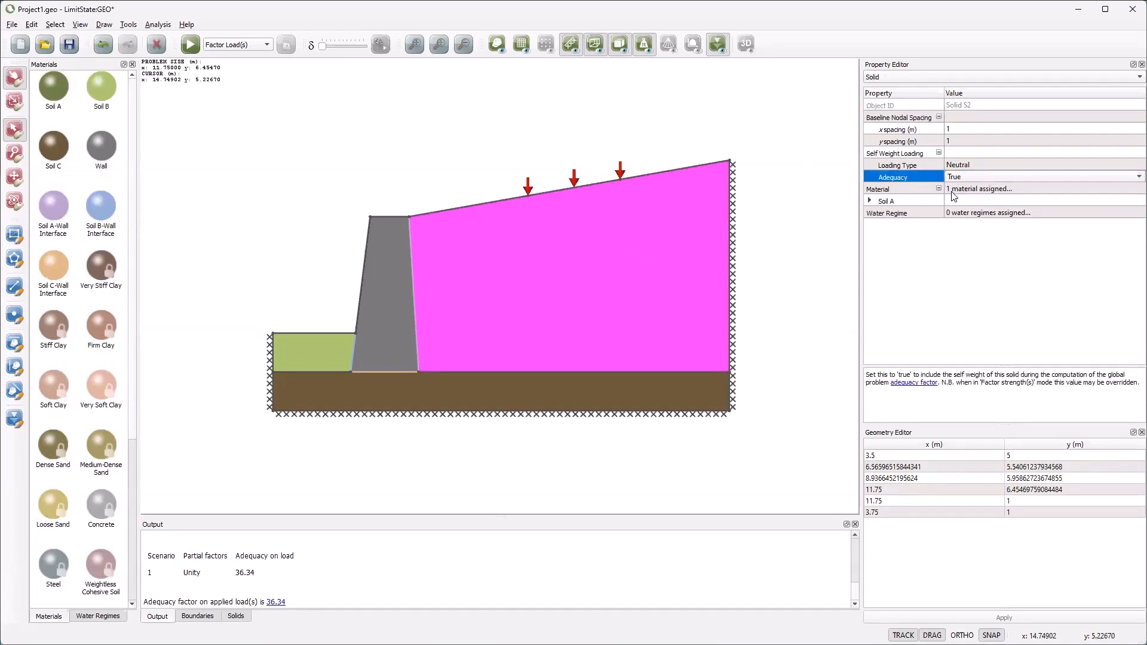
left_click(422, 165)
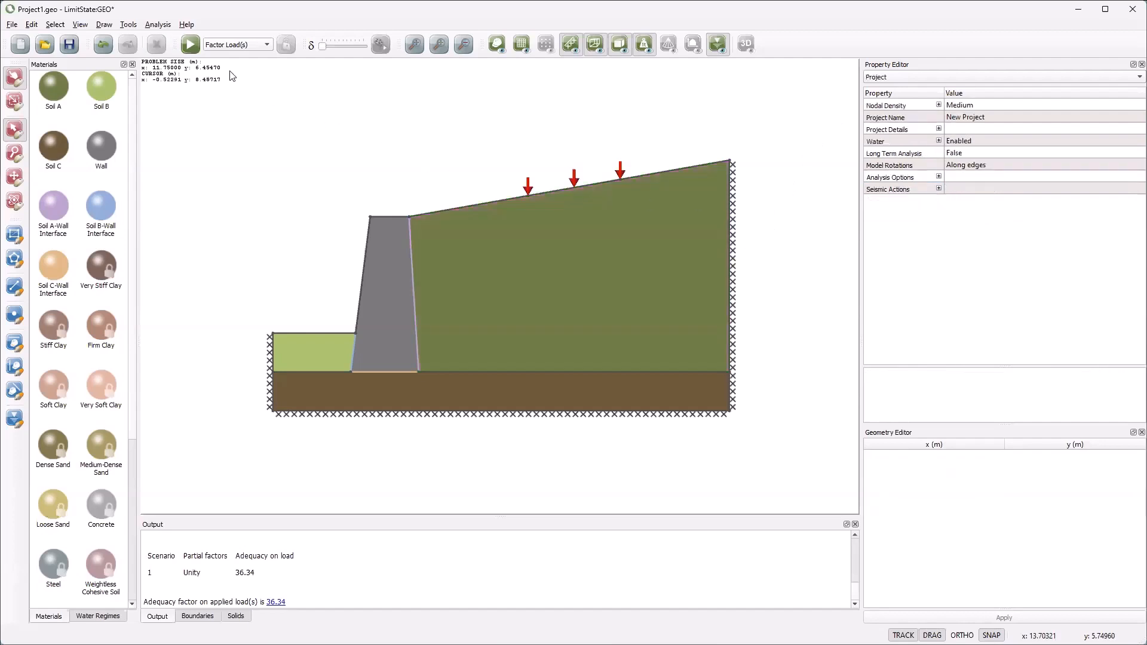
Solve with adequacy applied to the backfill self-weight and the surface load, and review the adequacy factor details.
left_click(190, 45)
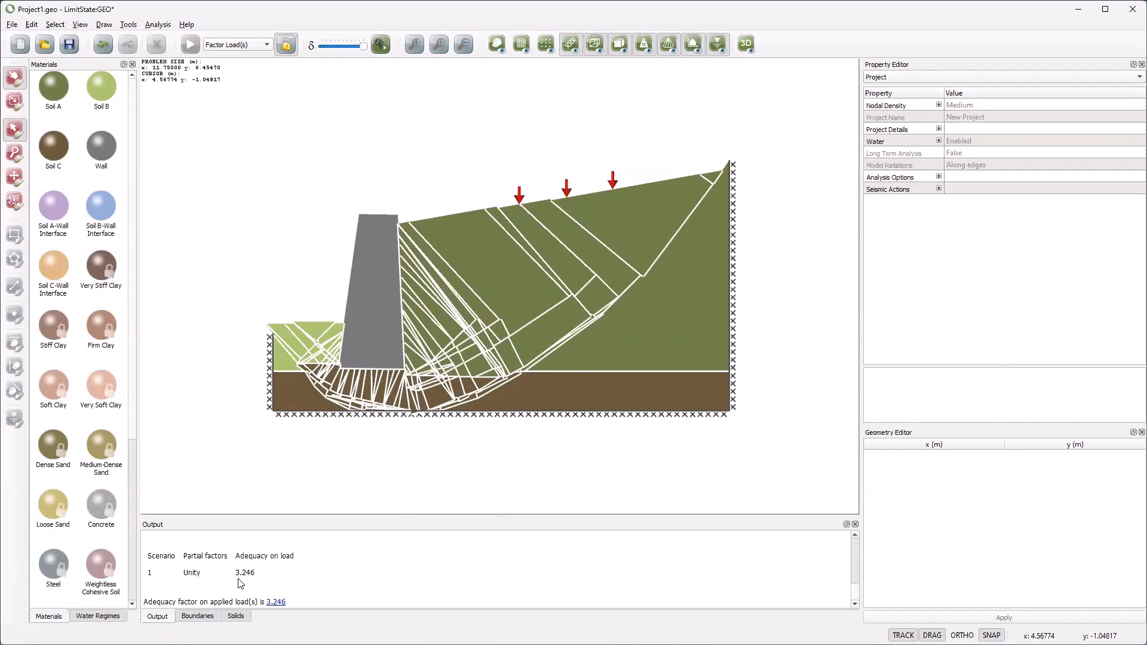
left_click(273, 602)
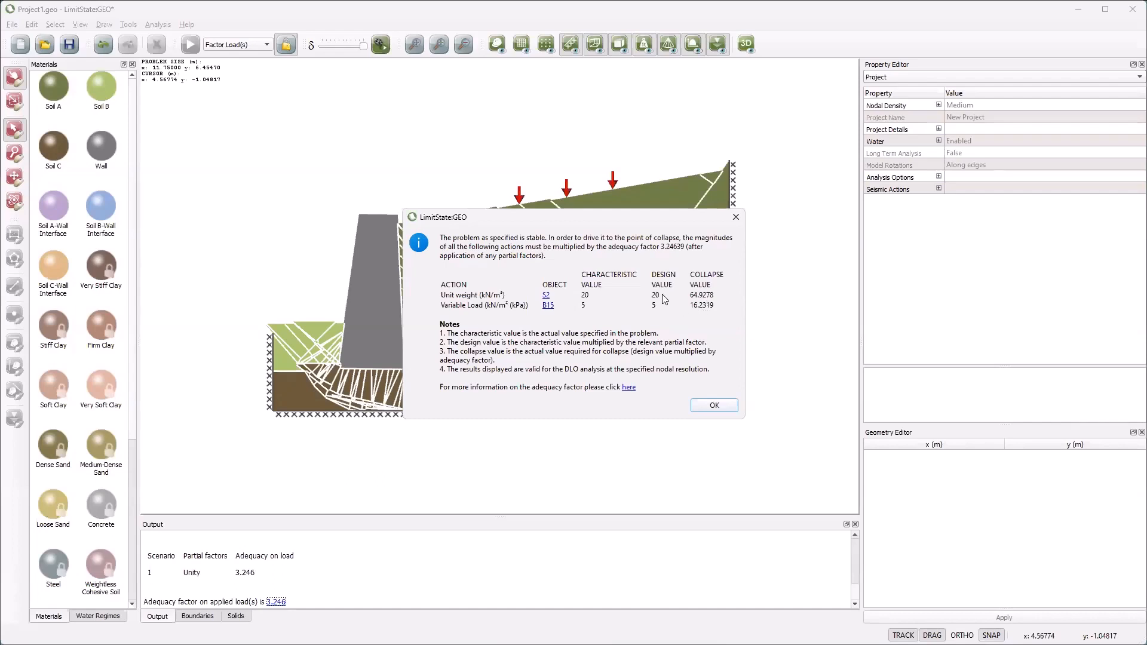
left_click(706, 406)
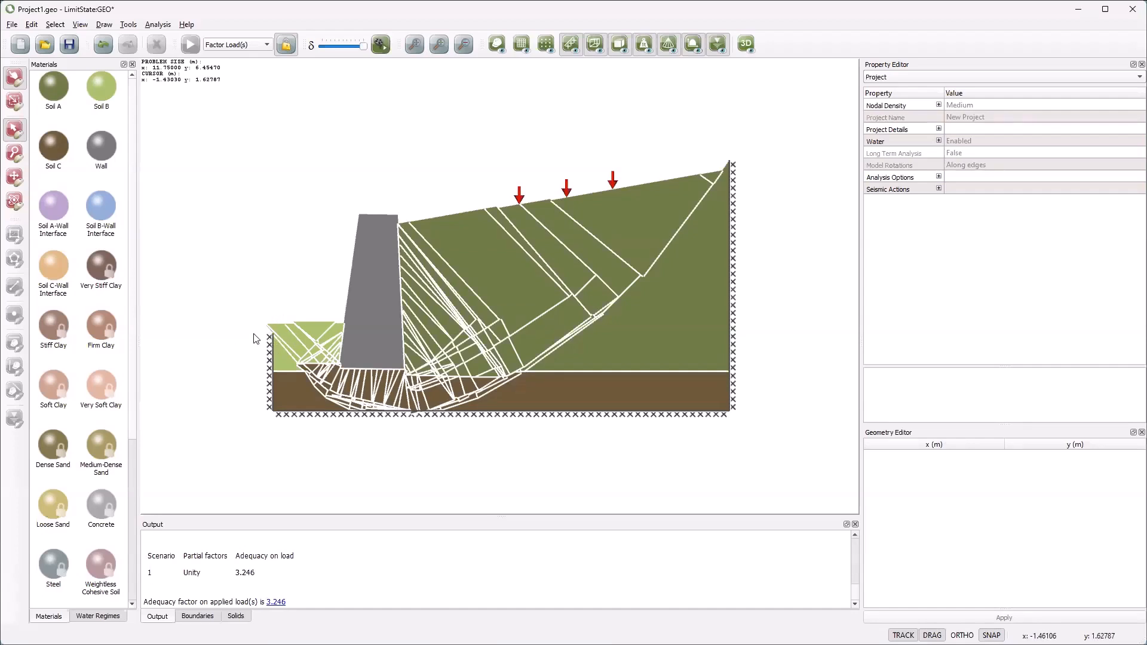
Unlock the project, change the analysis mode to Factor Strength(s), and solve the model.
left_click(288, 46)
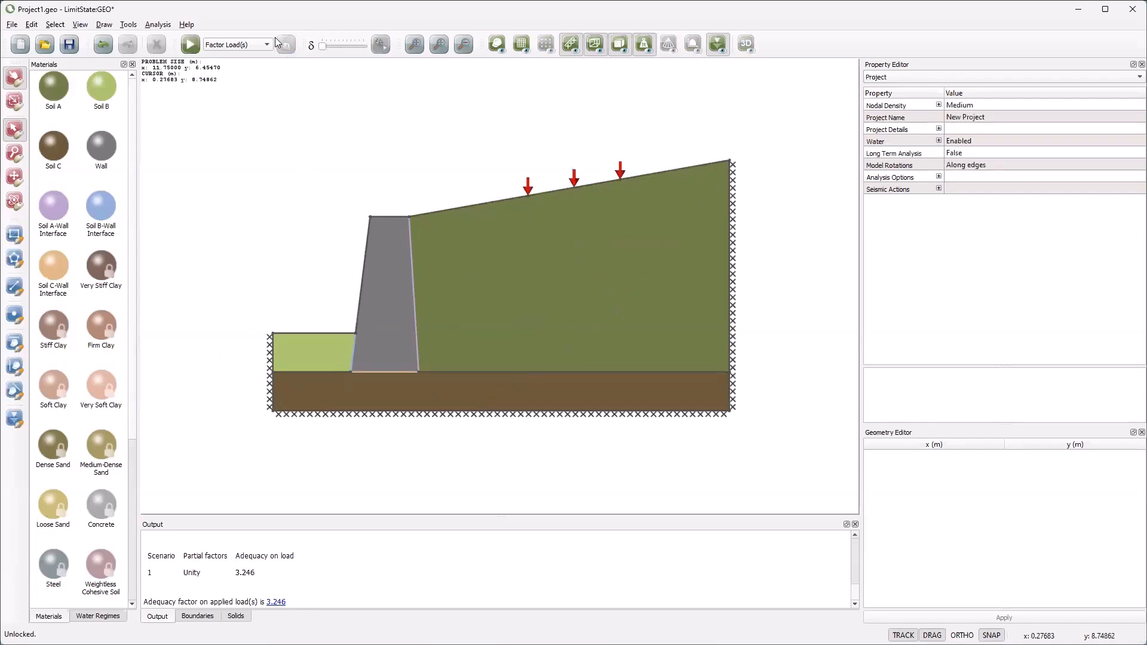
left_click(261, 46)
left_click(230, 56)
left_click(190, 45)
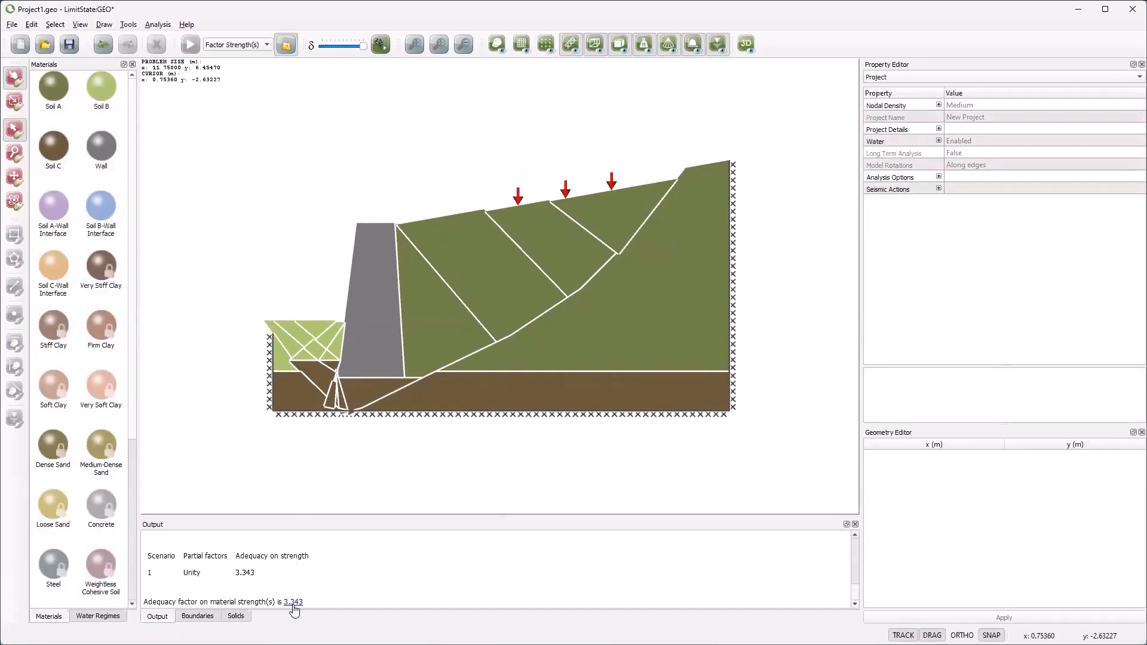
Review the characteristic, design and collapse strengths behind the adequacy factor on material strengths, then close the details.
left_click(293, 602)
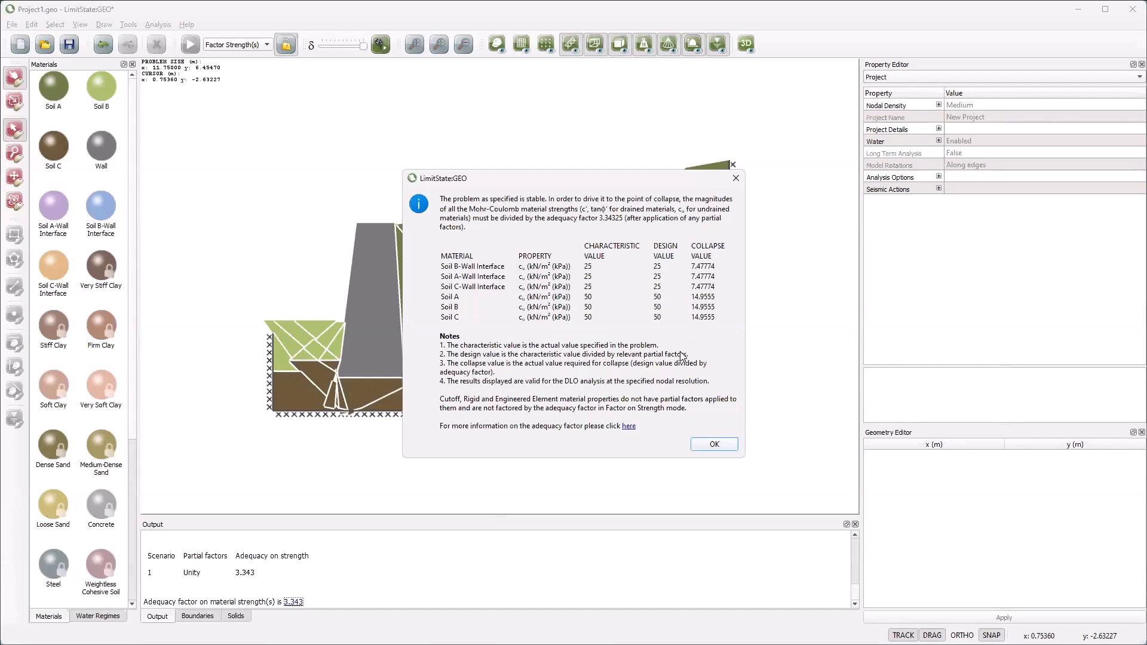
left_click(704, 446)
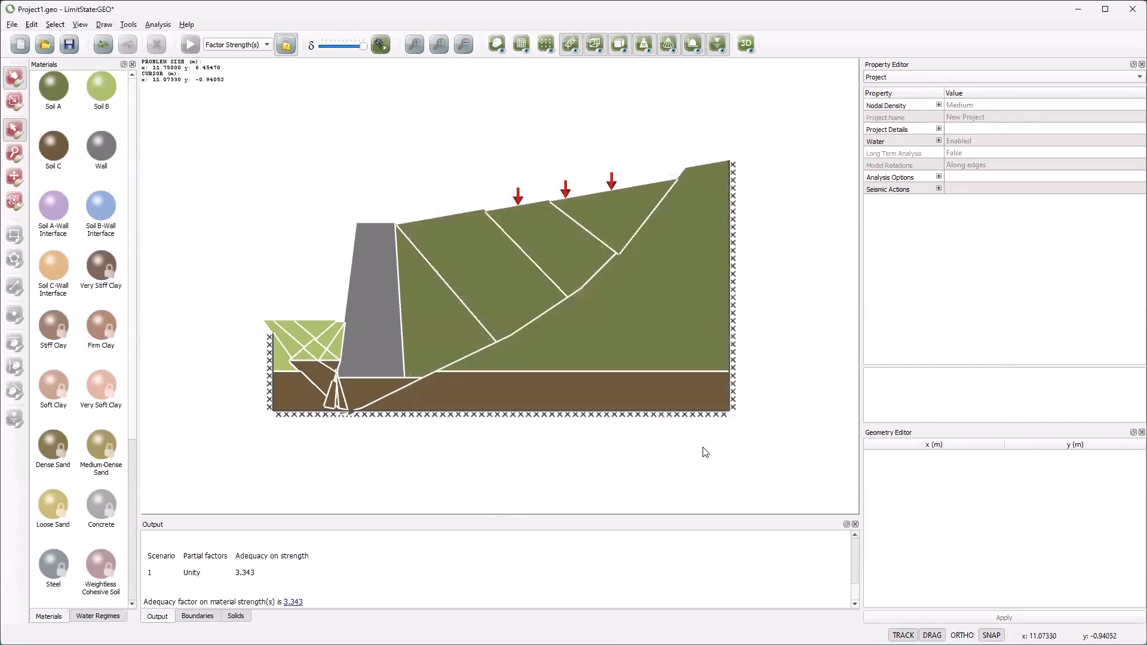
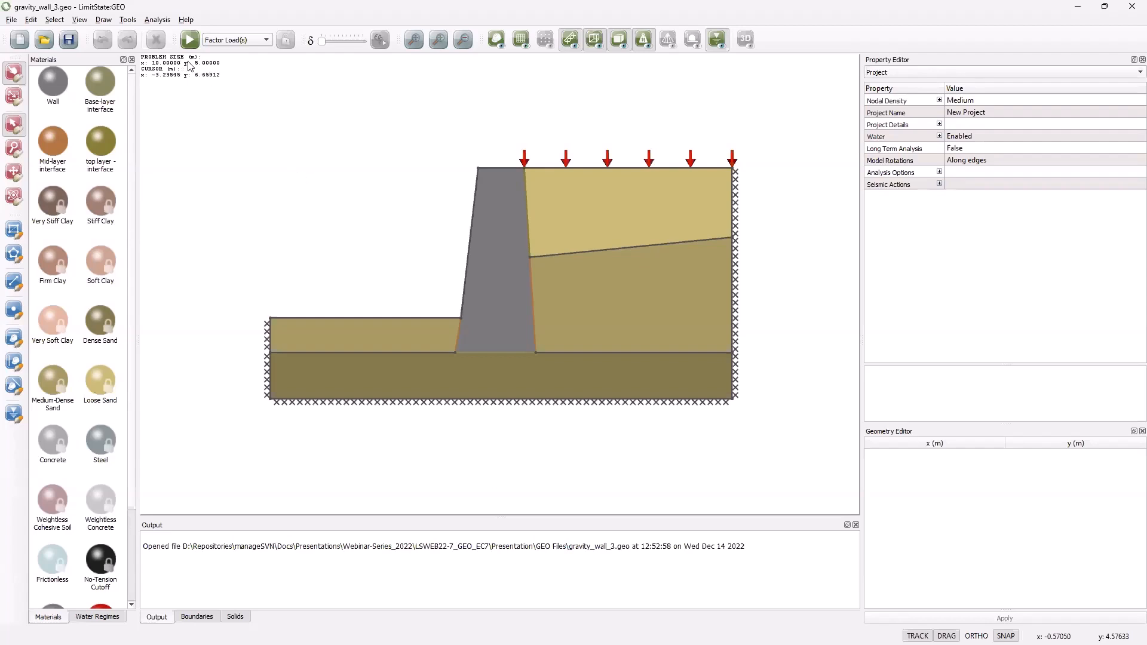
Set the single scenario's partial factors to EC7 DA1/2 for the gravity_wall_3 project.
left_click(162, 20)
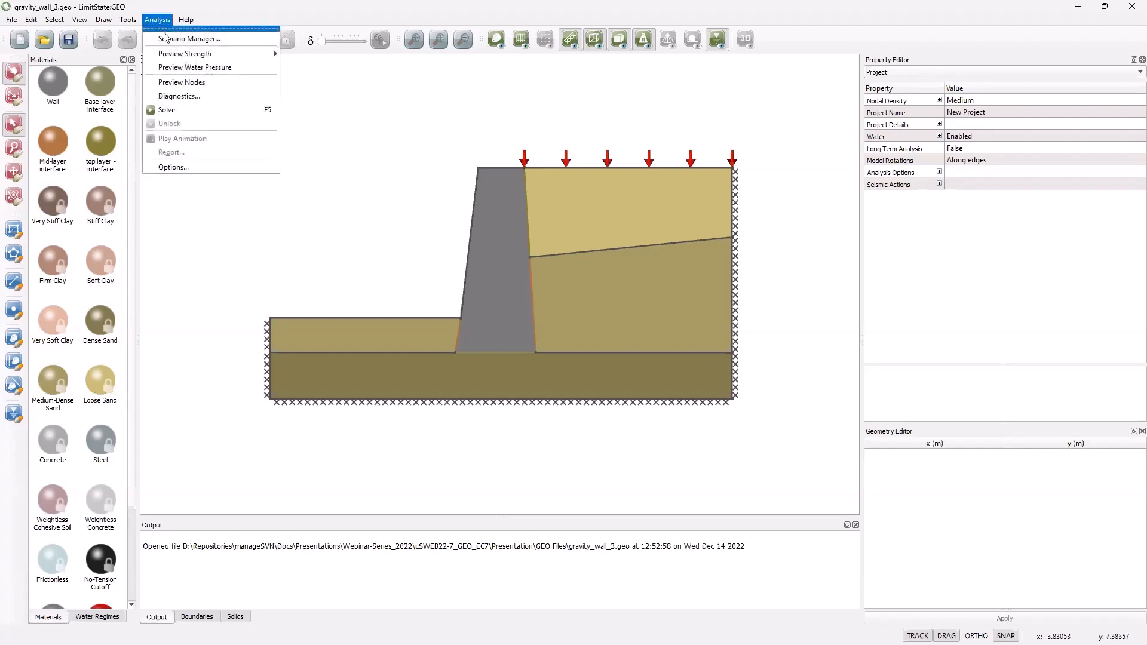
left_click(166, 39)
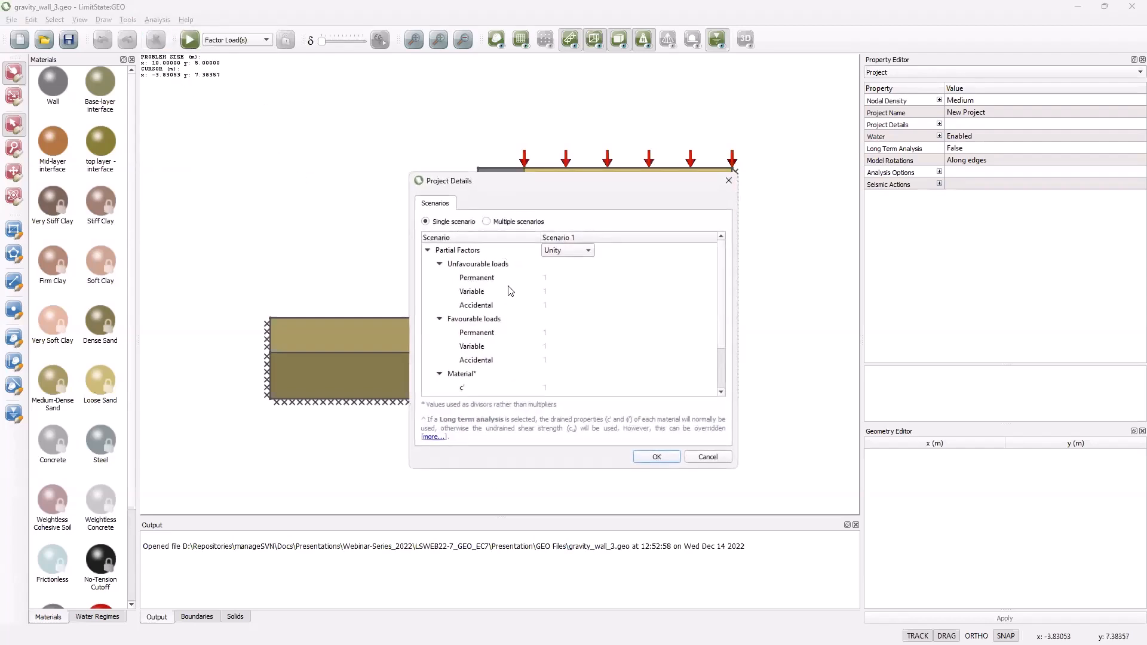
left_click(588, 251)
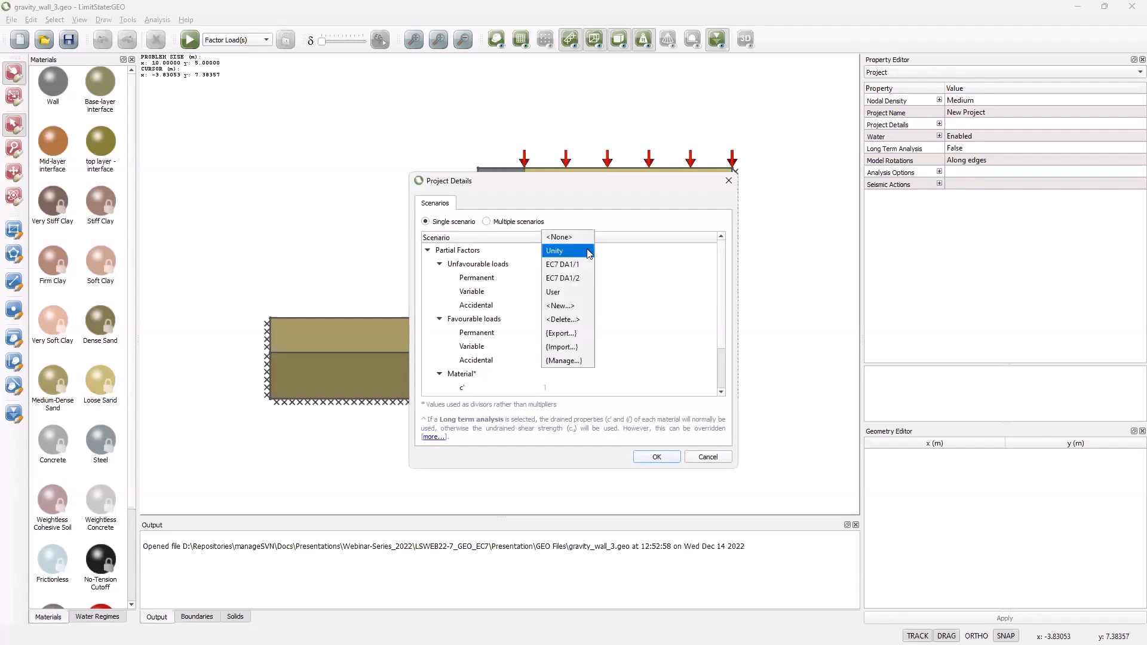
left_click(562, 278)
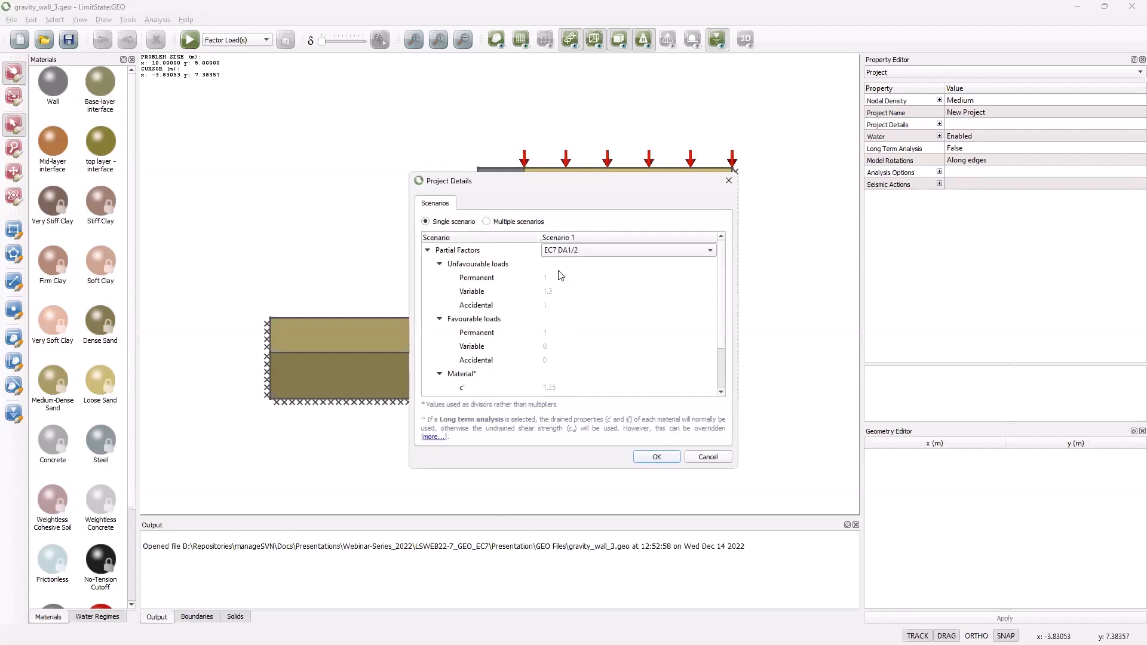
left_click(654, 457)
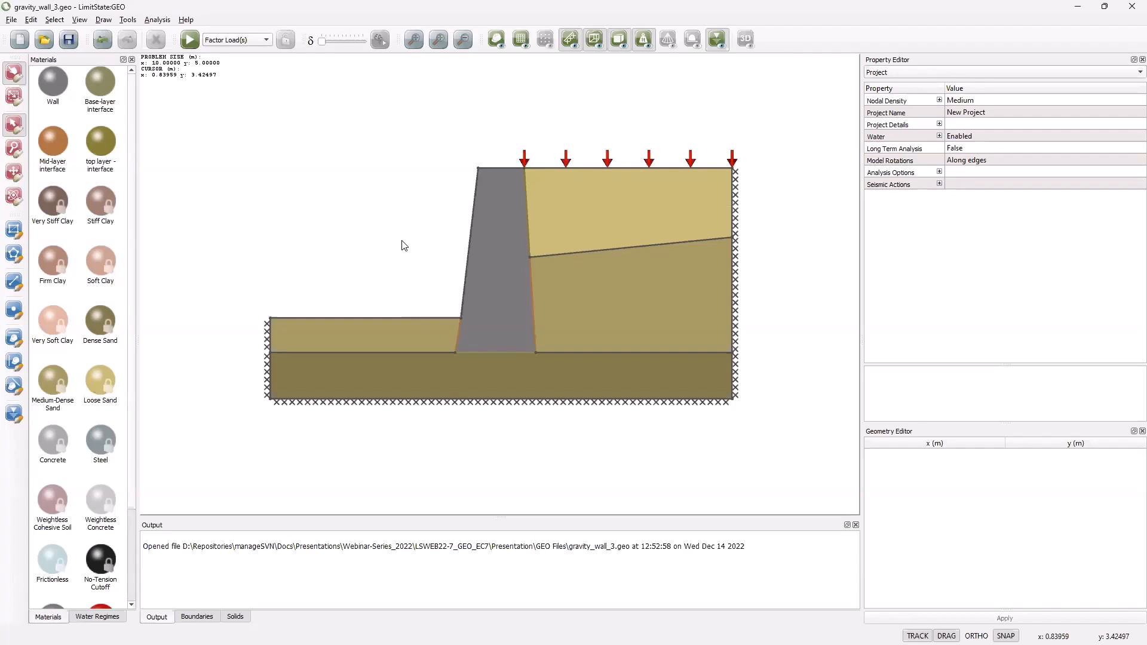
Review the scenario's load and material partial factors, switching its long term analysis option on and back off.
left_click(158, 21)
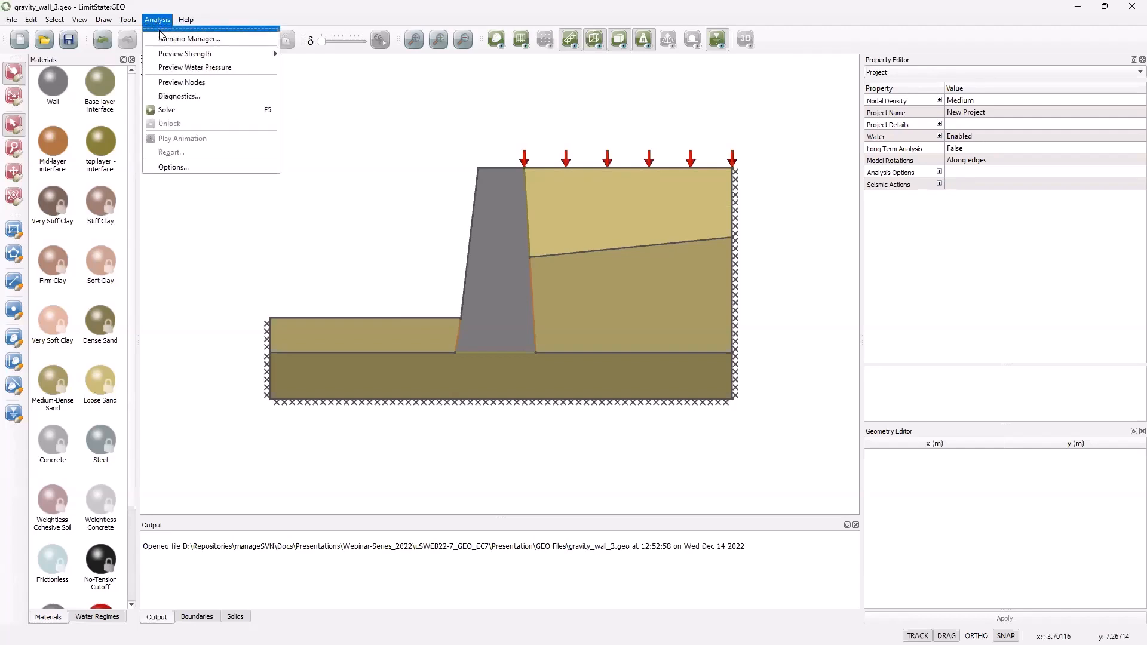
left_click(179, 38)
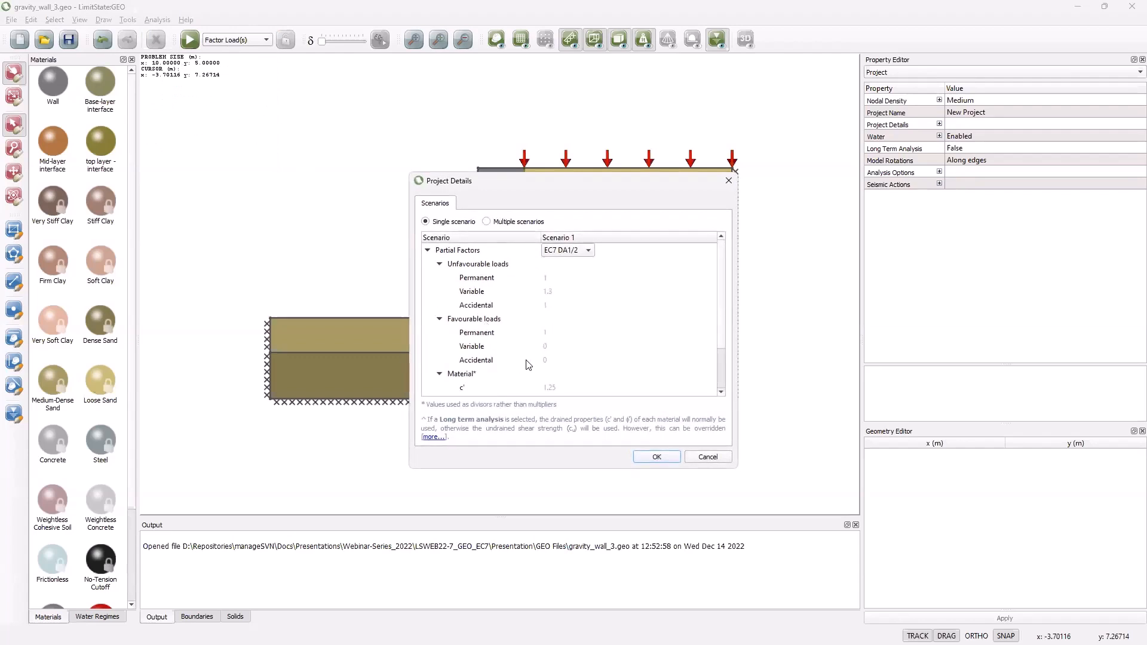
scroll(529, 365, "down", 1)
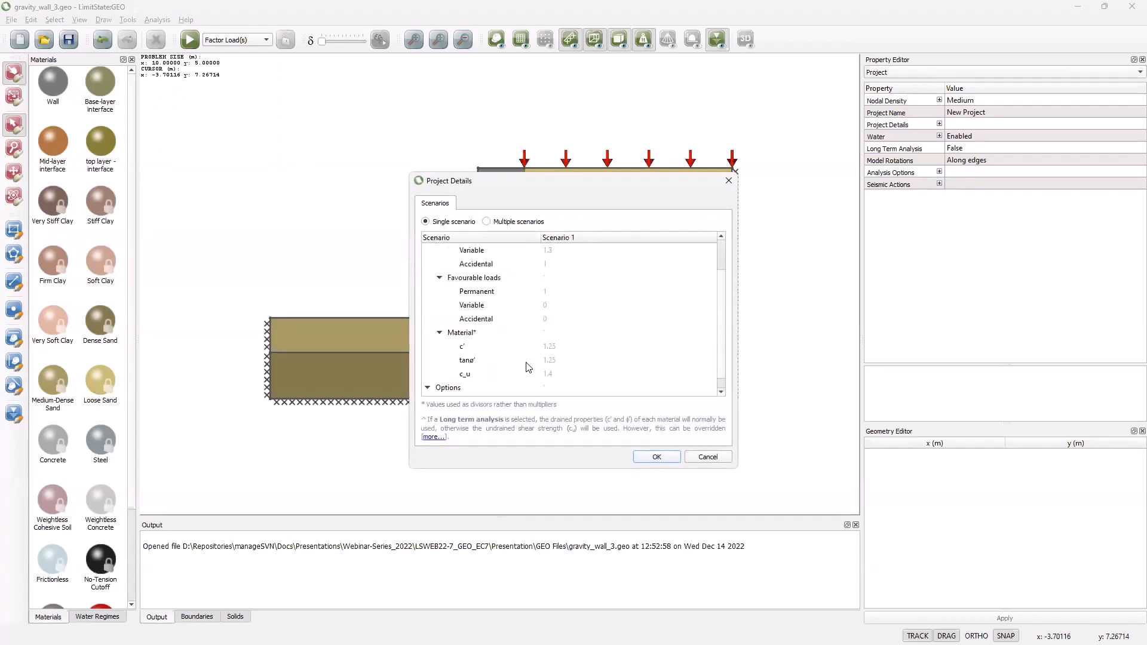
scroll(527, 362, "down", 1)
left_click(546, 388)
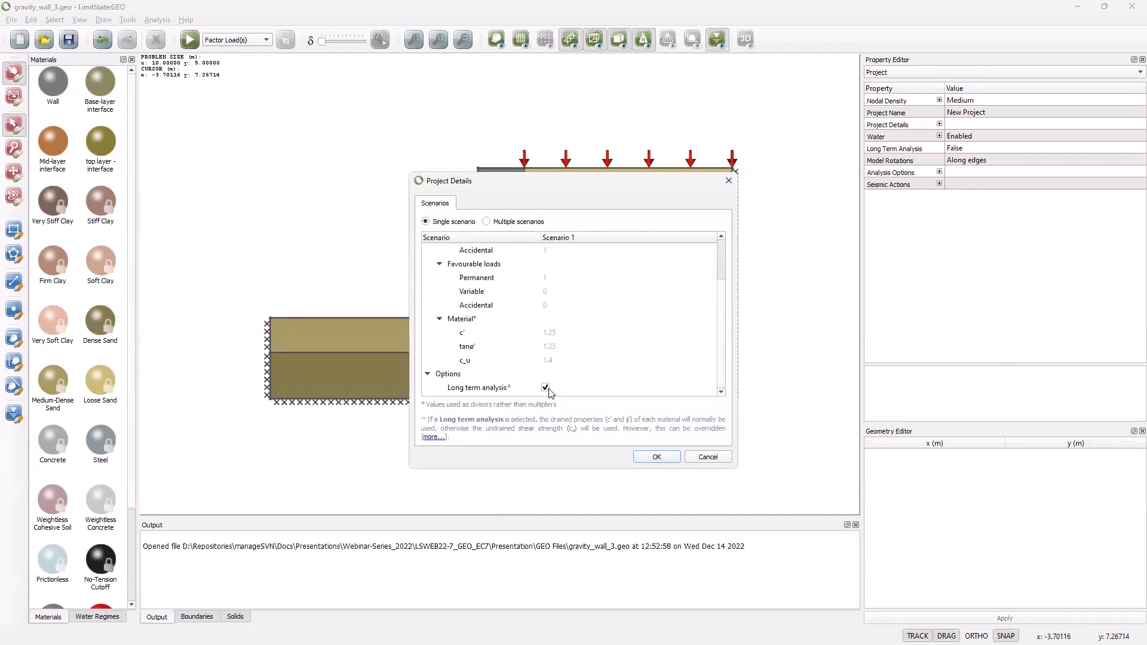
left_click(546, 388)
left_click(653, 456)
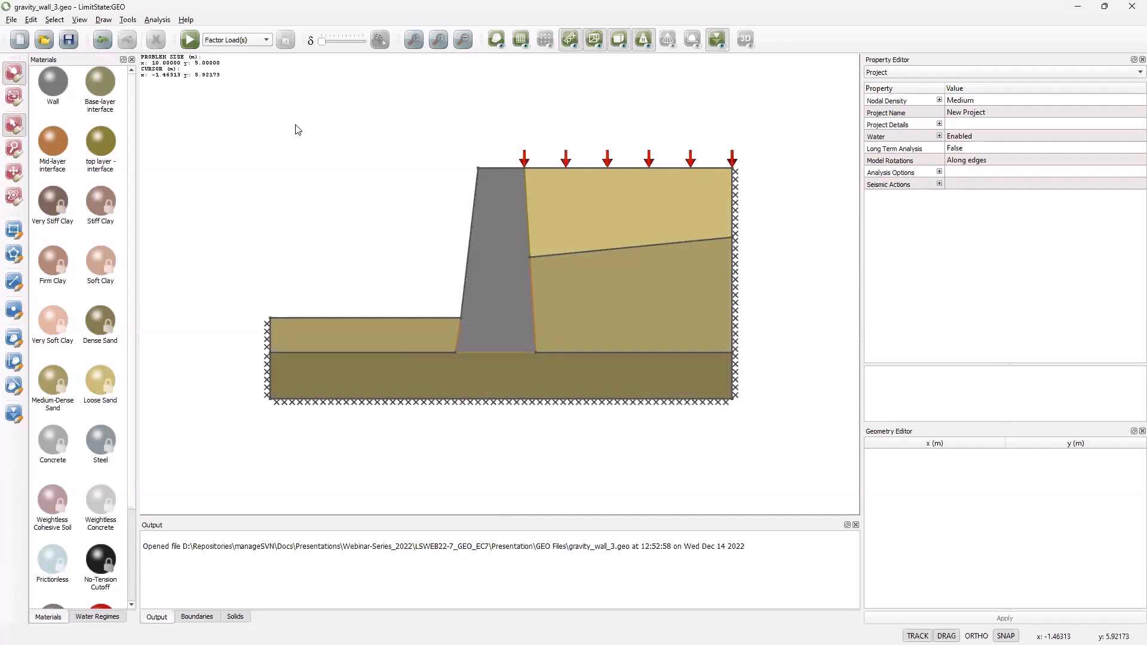
Run the diagnostics to check the adequacy and loading types, and inspect the boundary load to which adequacy is applied.
left_click(157, 19)
left_click(179, 99)
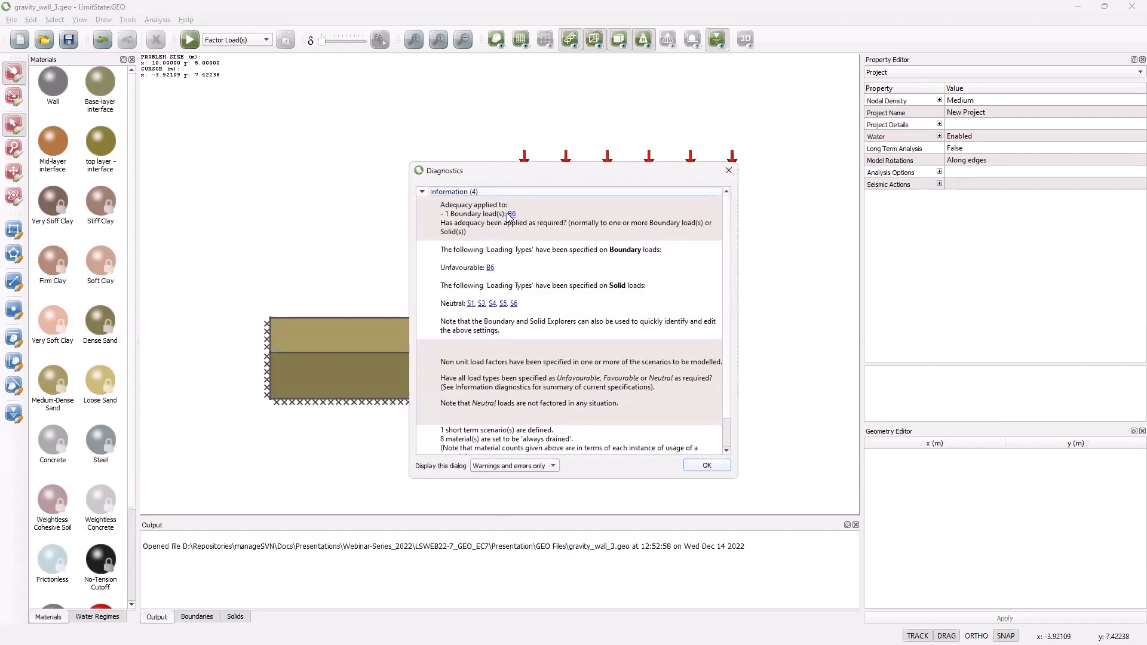
left_click(511, 214)
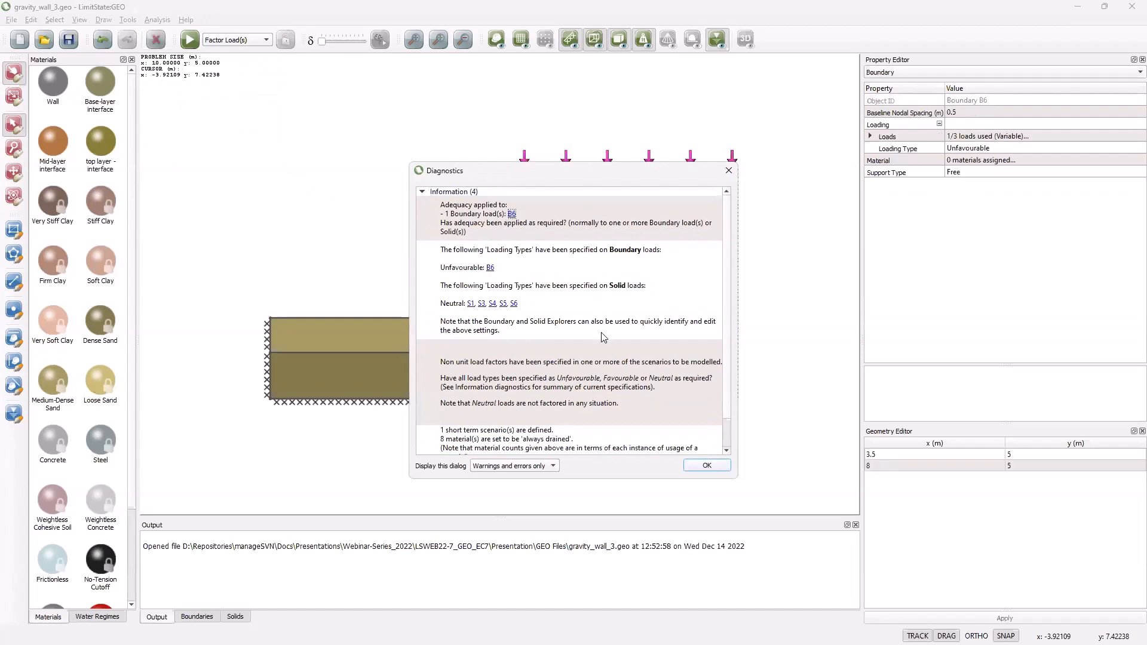
left_click(705, 466)
Solve the gravity wall in Factor Load(s) mode with the EC7 DA1/2 factors, unlock it, and solve again.
left_click(189, 39)
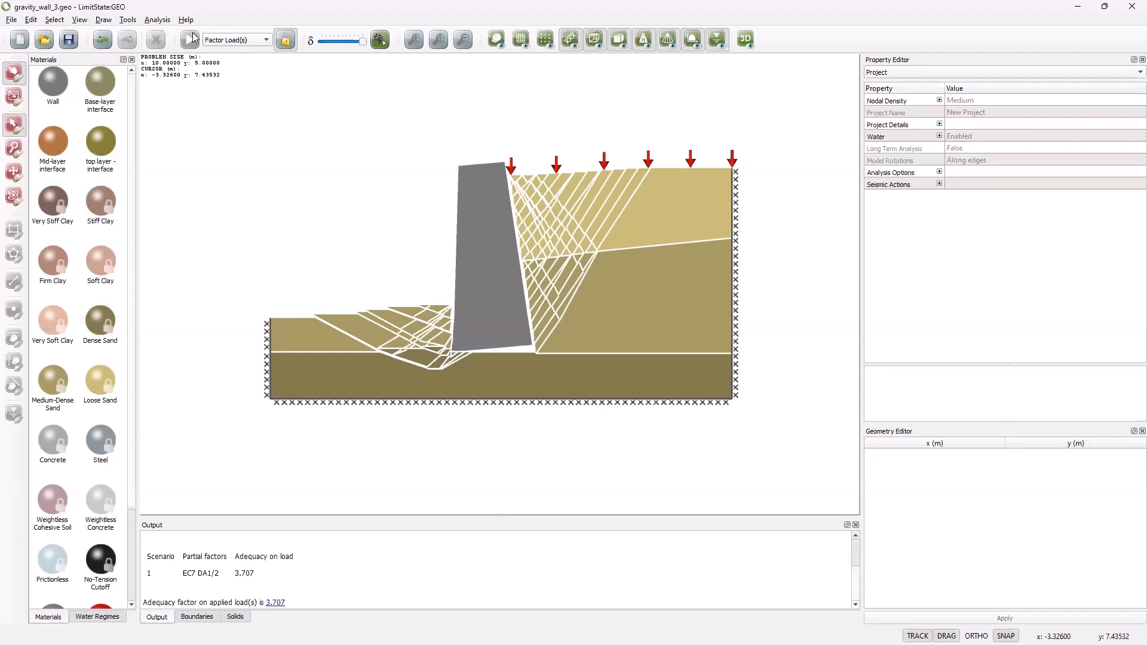
left_click(280, 46)
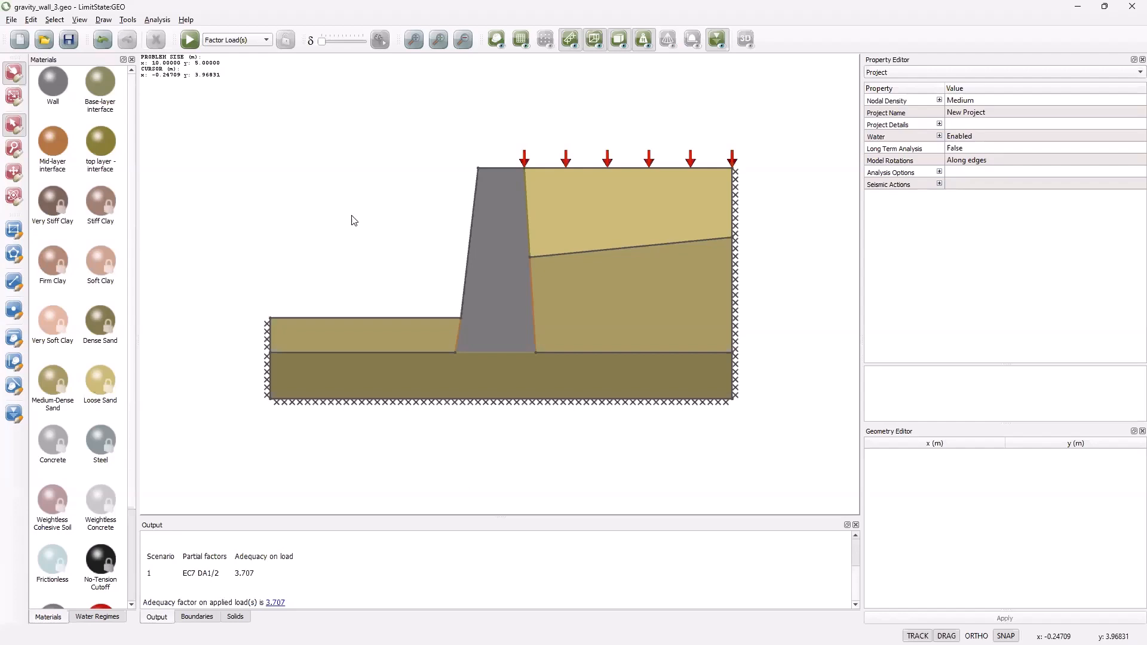
left_click(190, 40)
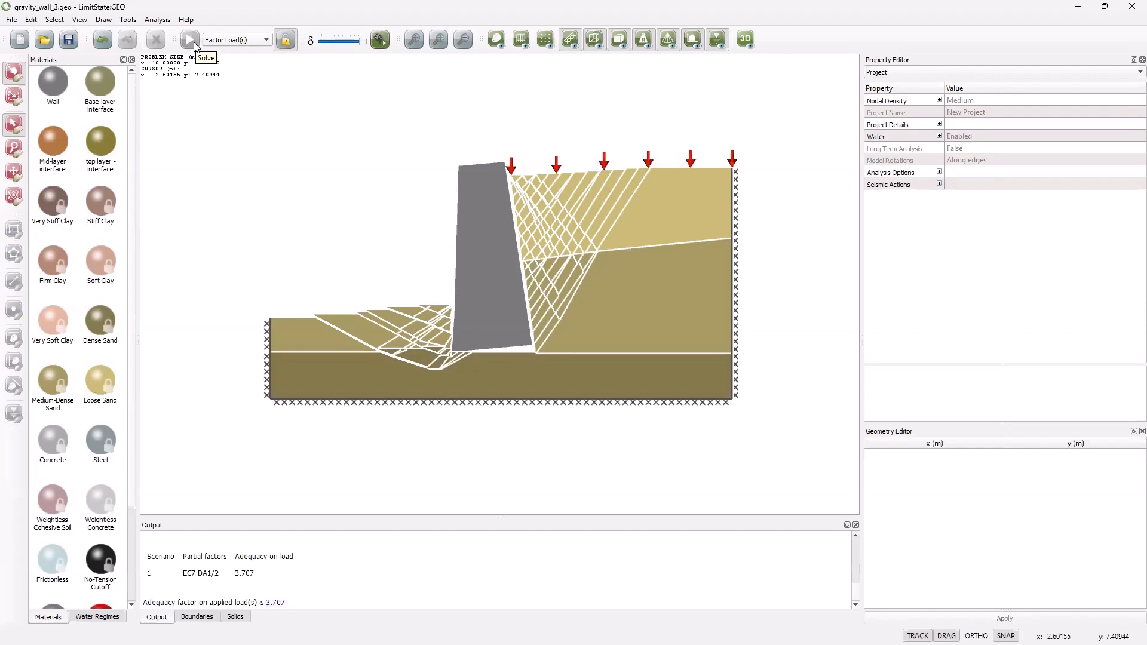
Solve the unlocked gravity wall in Factor Strength(s) mode and review the adequacy factor's material strength details.
left_click(287, 41)
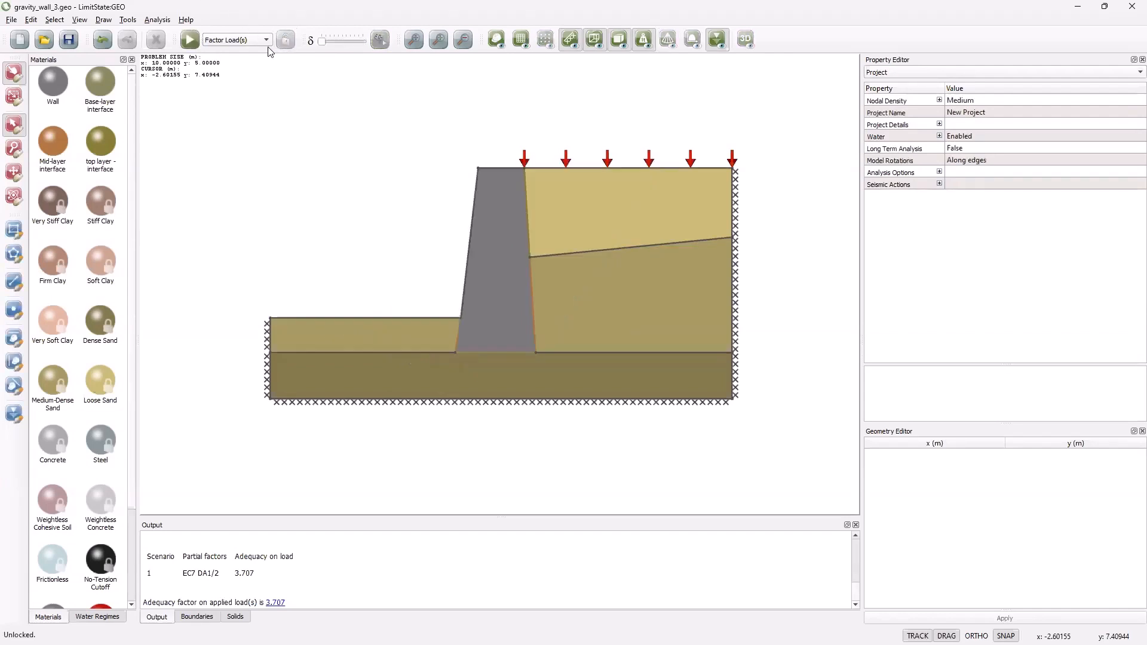
left_click(264, 40)
left_click(245, 60)
left_click(190, 40)
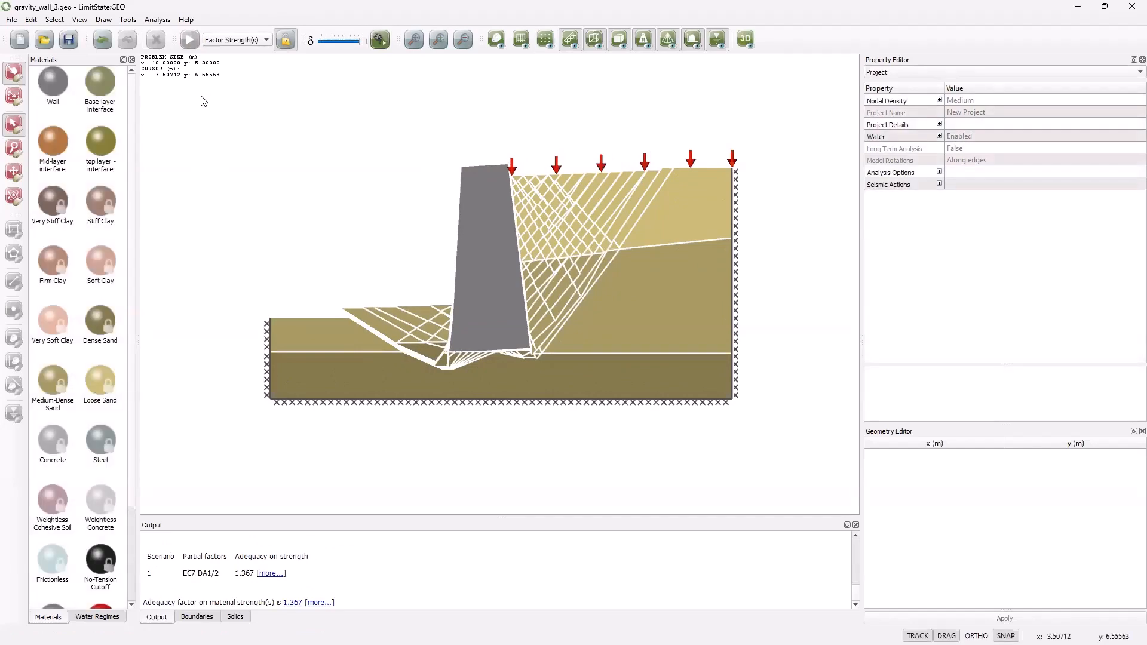
left_click(293, 603)
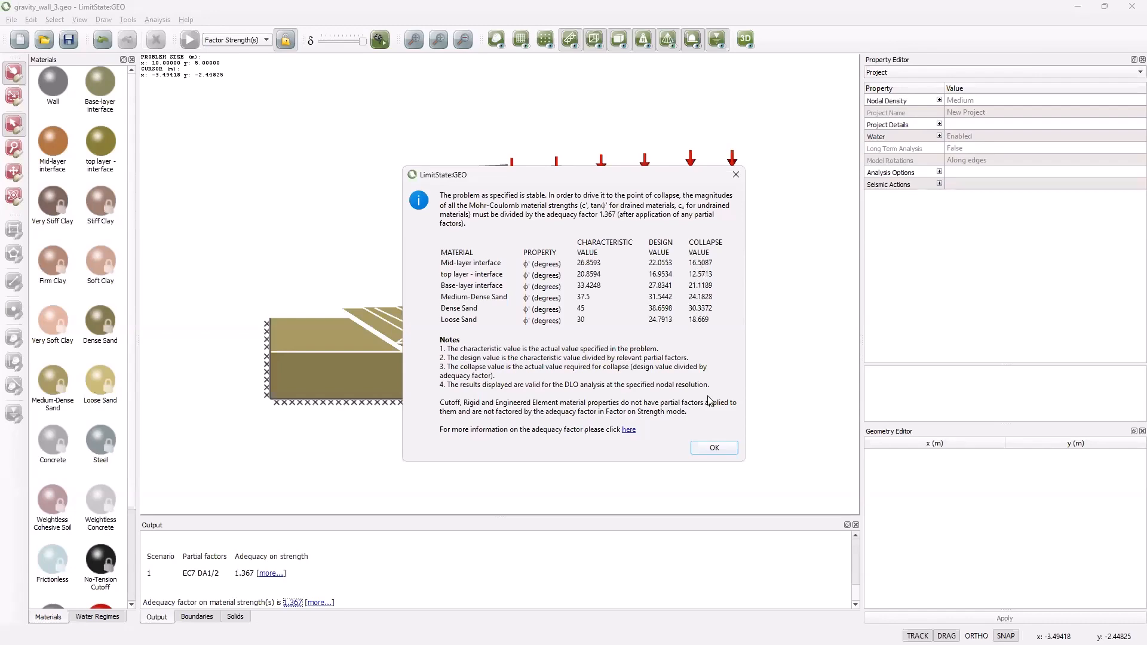
left_click(710, 452)
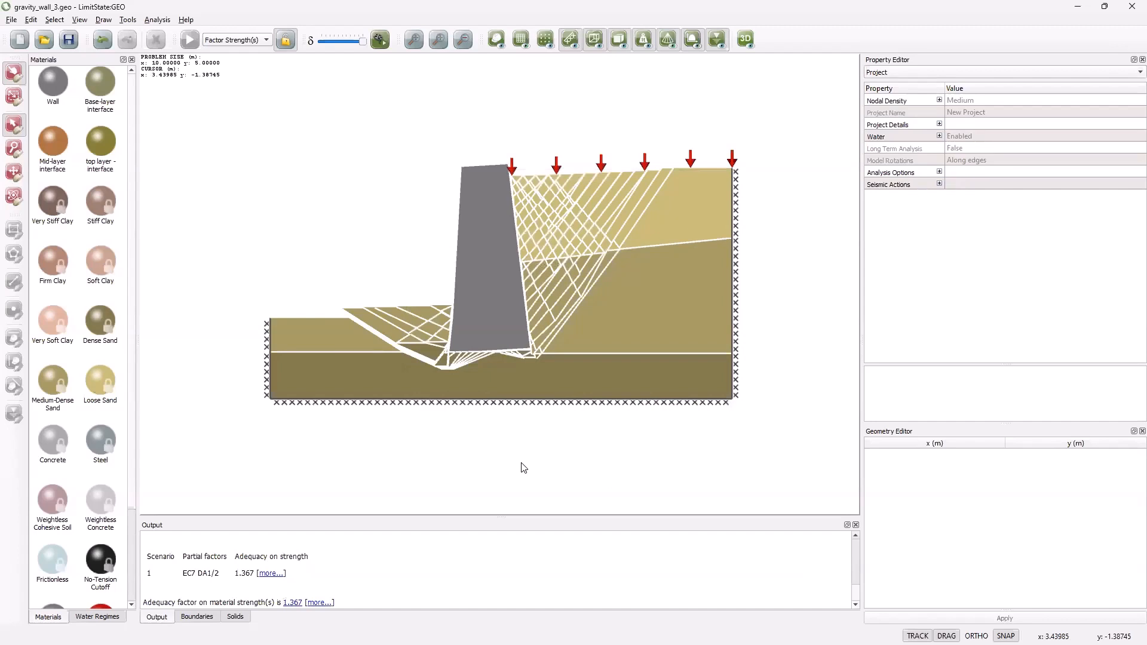
double_click(926, 9)
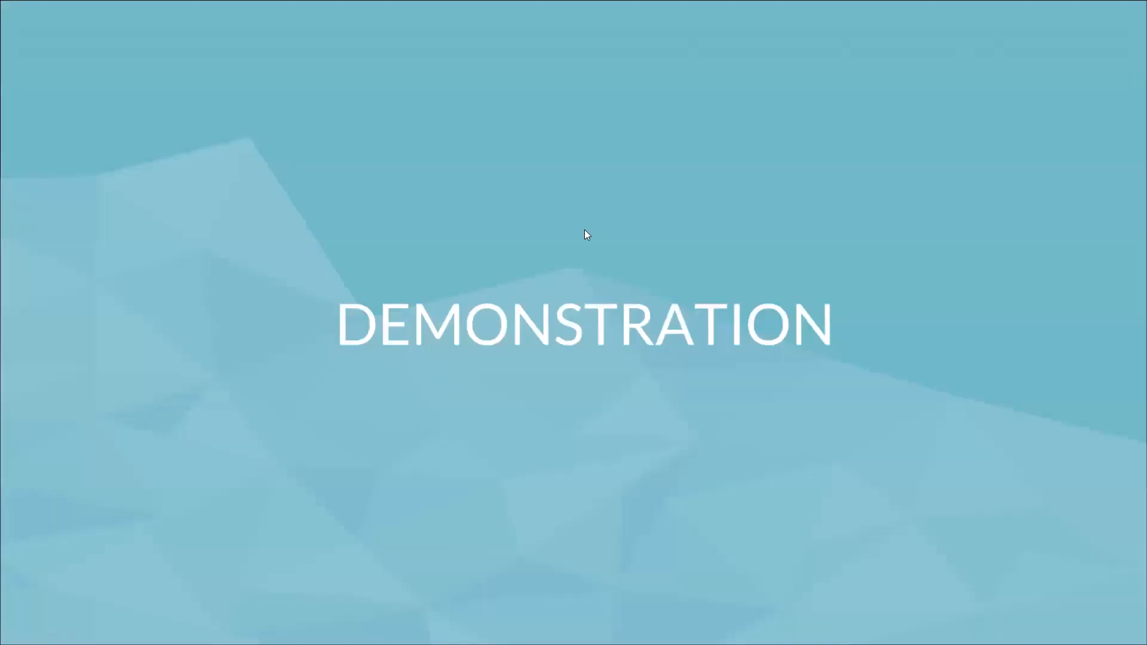
left_click(584, 230)
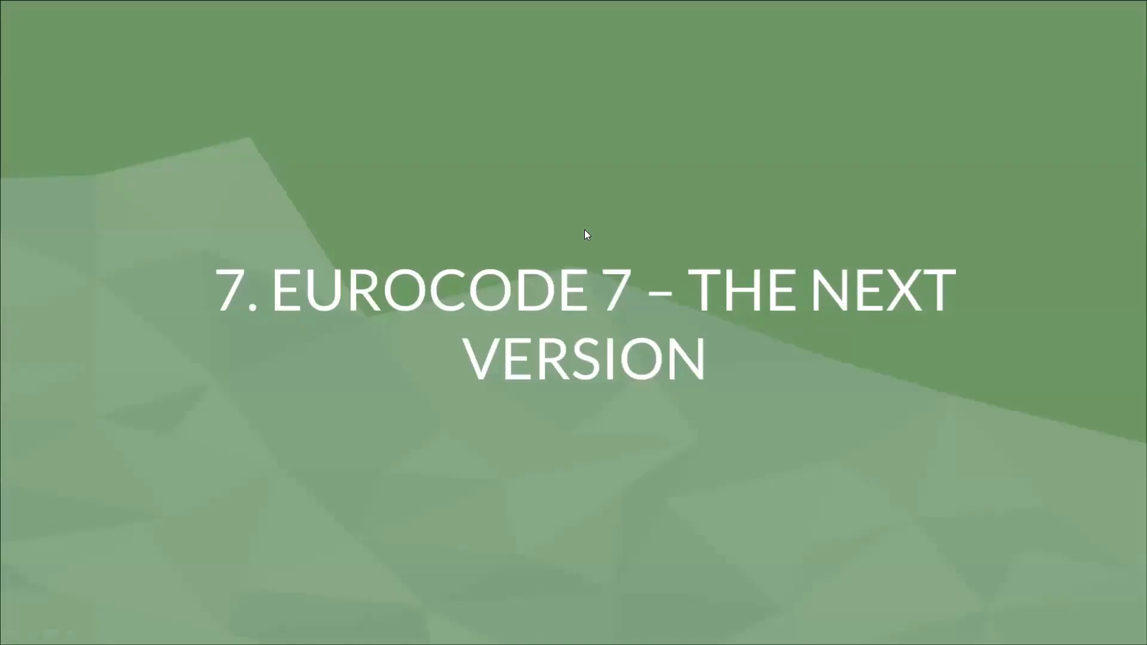
left_click(584, 230)
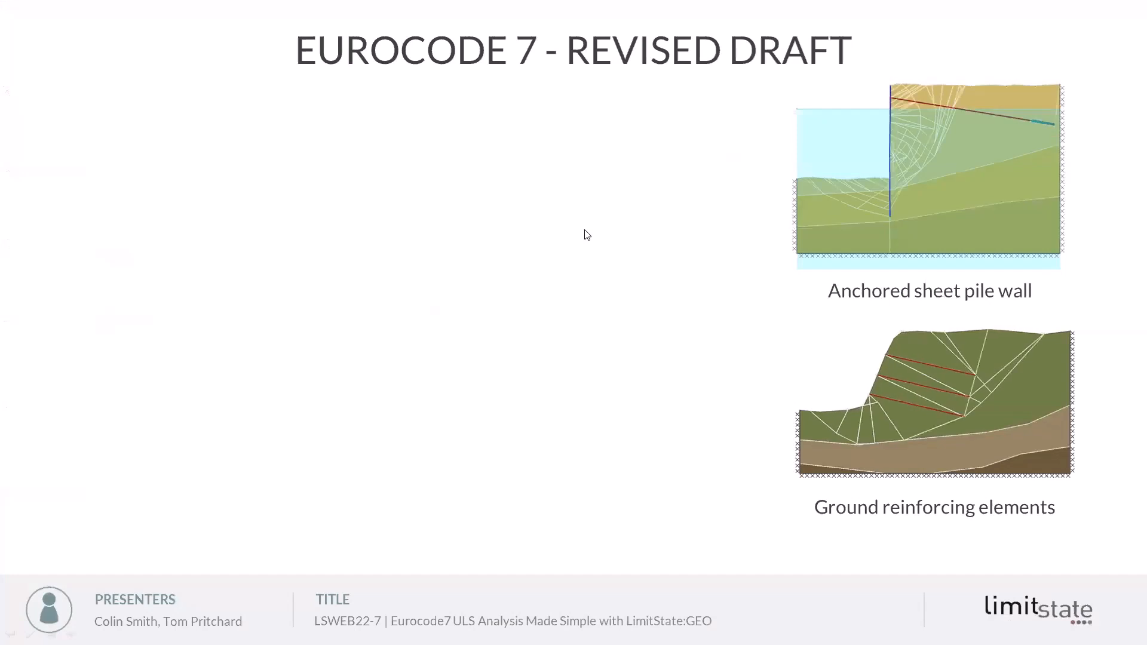